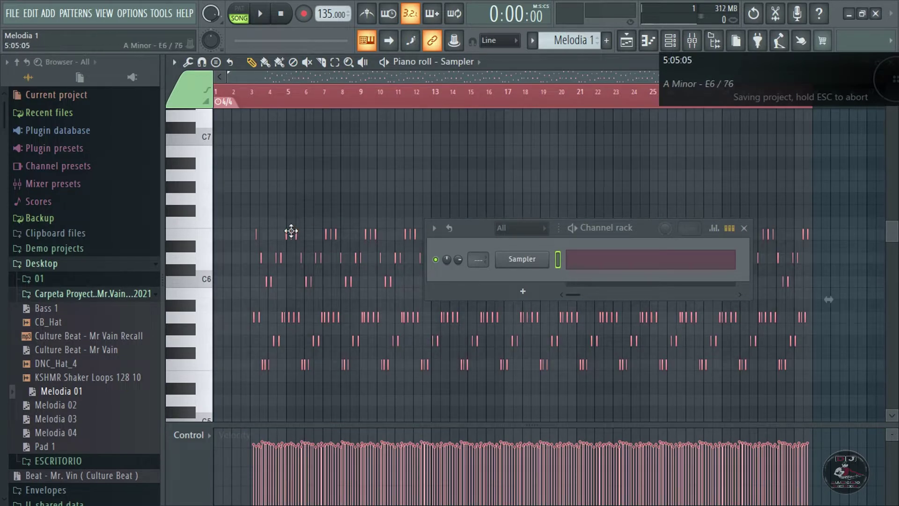
Shift all Melodia 1 notes back to start at bar 1 in the piano roll, and bring up the playlist.
left_click_drag(291, 231, 223, 232)
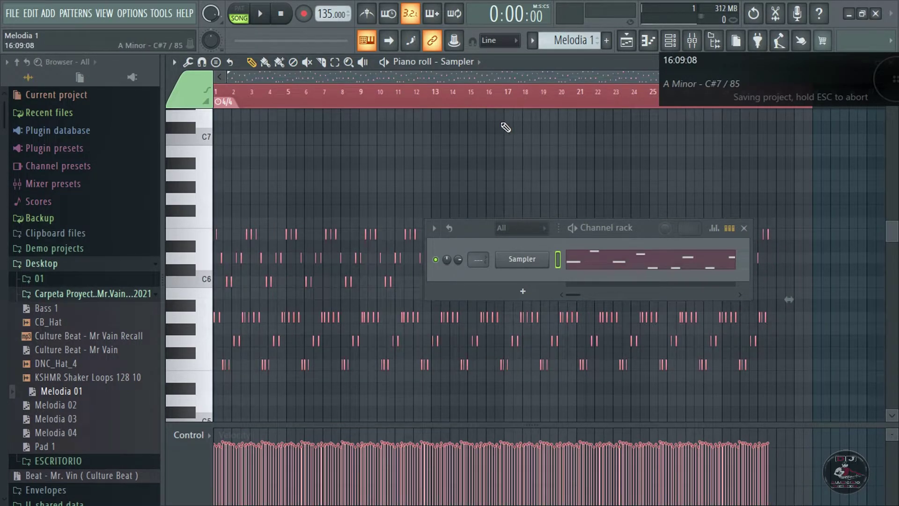
left_click(626, 40)
left_click_drag(647, 223, 624, 221)
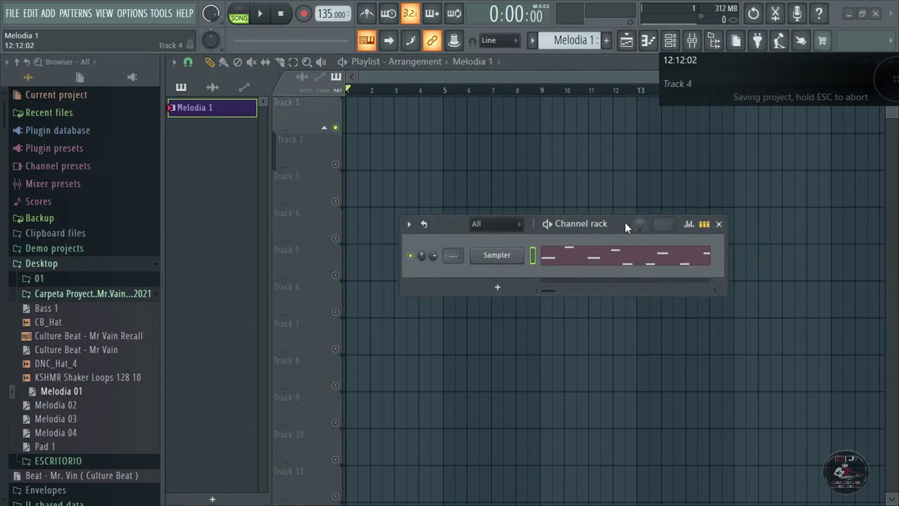
Replace the Sampler channel with the SynthMaster2 instrument from the Synth...2021 plugin category.
right_click(496, 253)
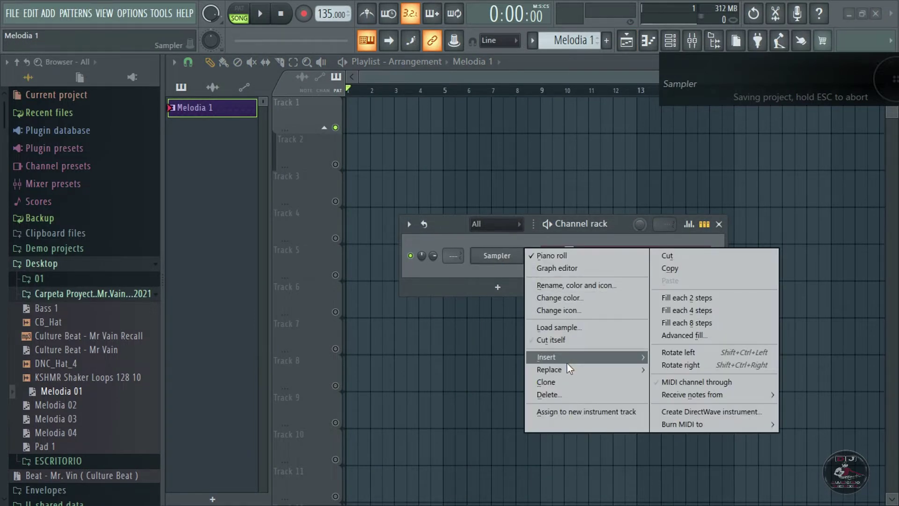
mouse_move(633, 368)
mouse_move(712, 407)
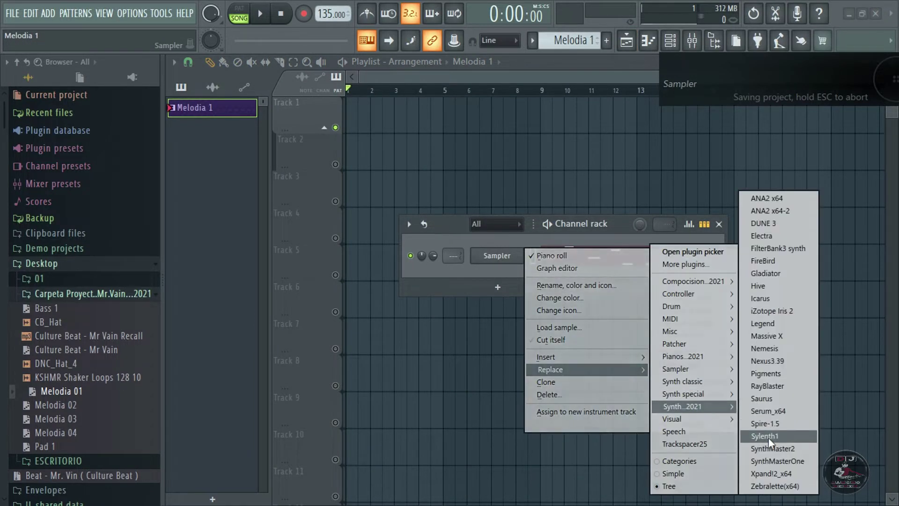
left_click(779, 449)
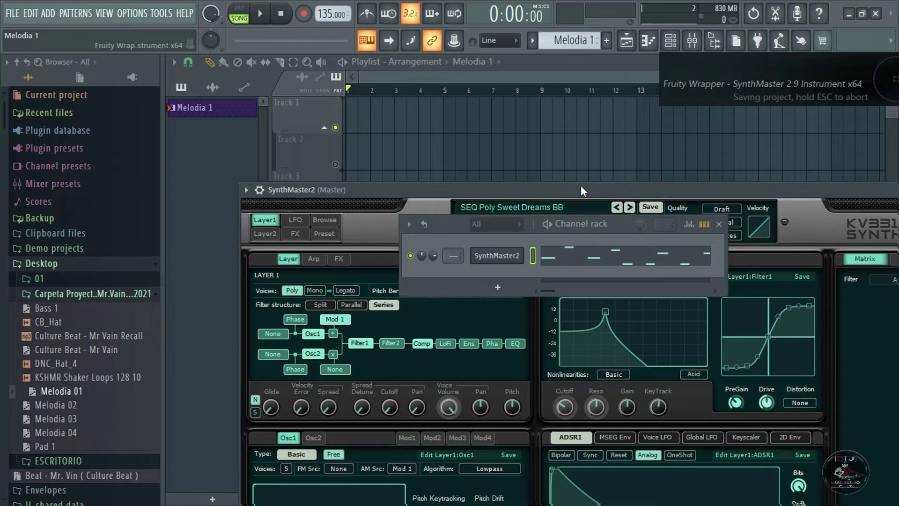
Arrange the SynthMaster2 window and the channel rack side by side so that neither covers the other.
left_click_drag(580, 192, 527, 114)
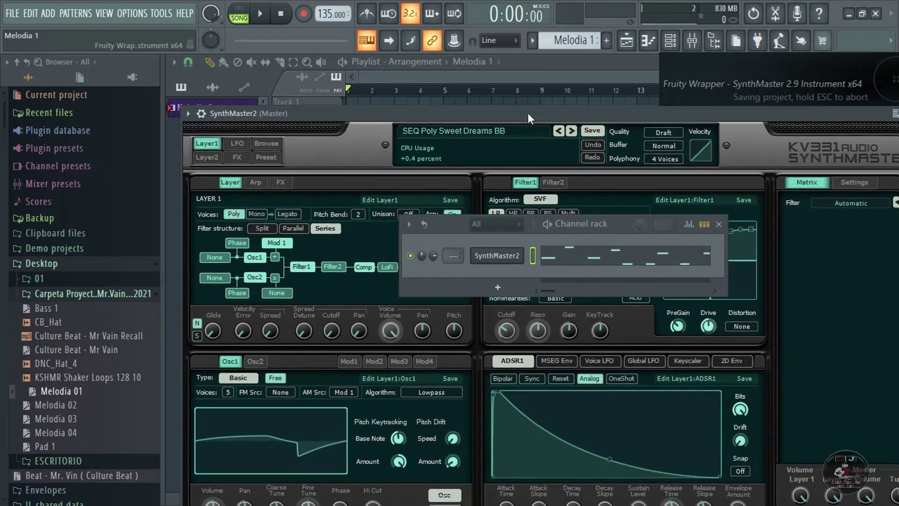
mouse_move(606, 226)
left_mouse_down()
mouse_move(640, 289)
mouse_move(695, 287)
mouse_move(638, 317)
mouse_move(603, 248)
mouse_move(604, 286)
left_mouse_up()
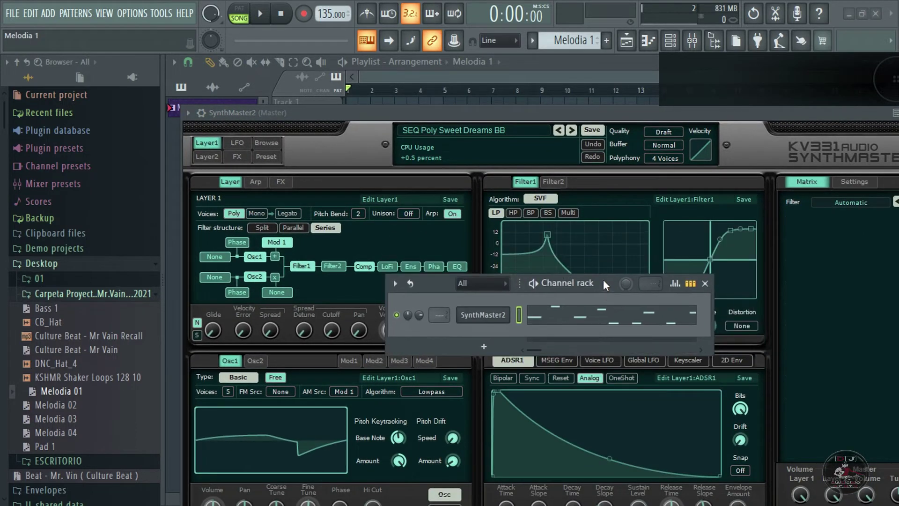
left_click(201, 113)
left_click(221, 375)
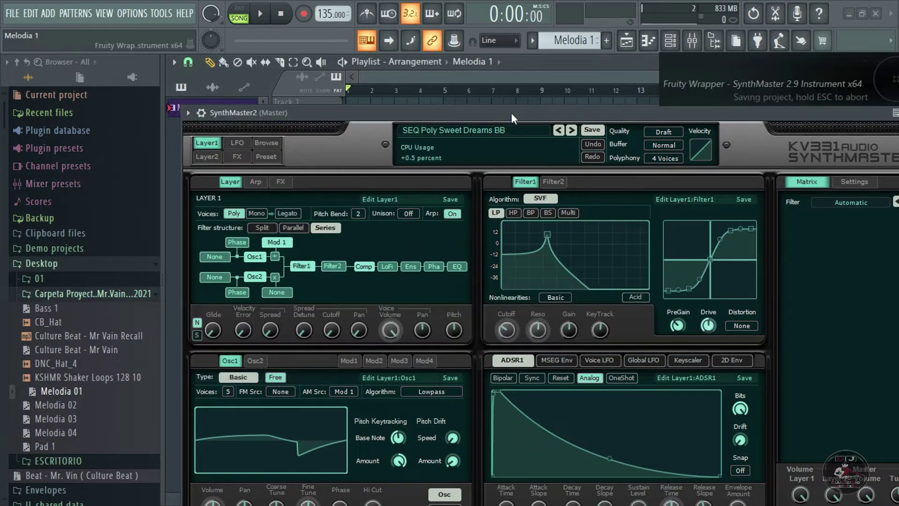
left_click_drag(510, 112, 496, 343)
left_click_drag(577, 291, 220, 75)
left_click_drag(482, 342, 550, 96)
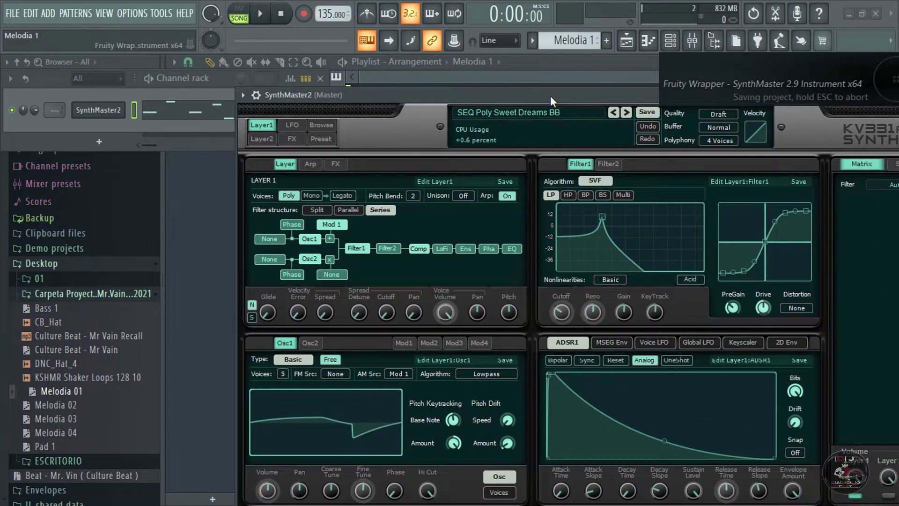
Filter the SynthMaster2 presets by the Chords instrument type and load the preset SY Mellow Chord Play RL.
left_click(318, 122)
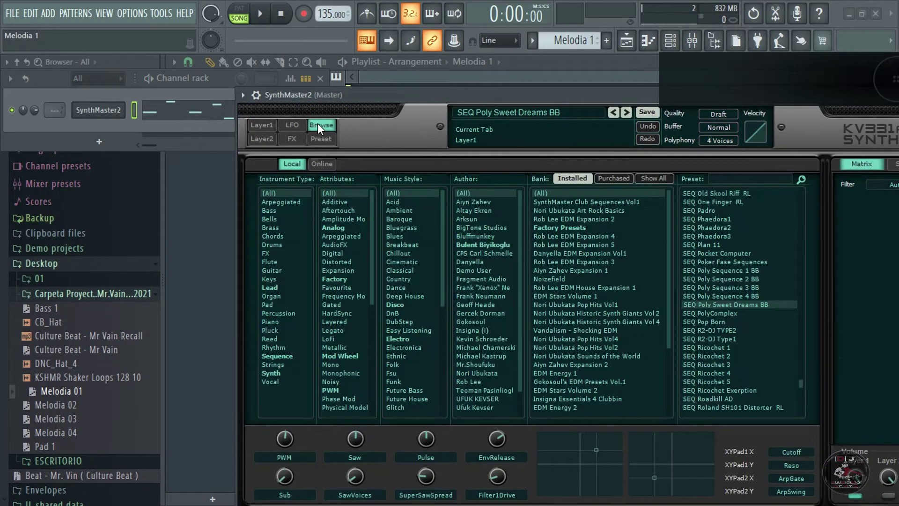
left_click(276, 235)
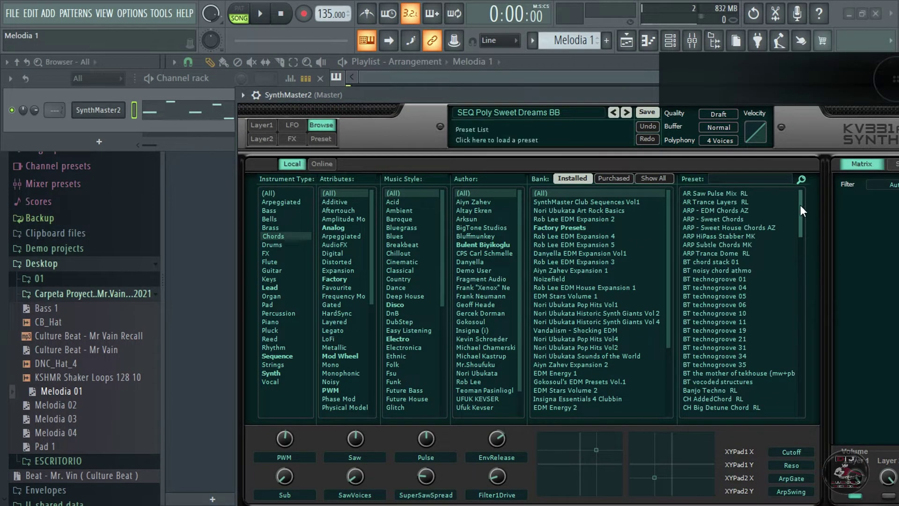
left_click_drag(799, 205, 809, 398)
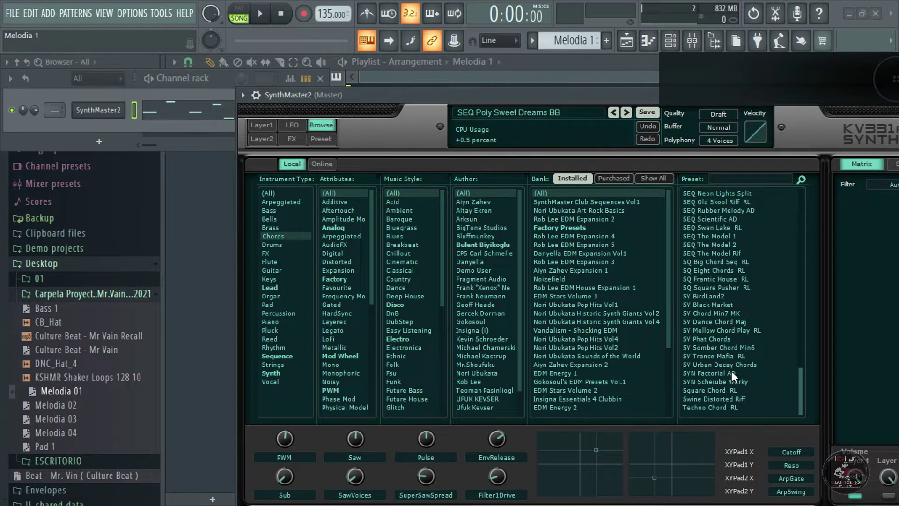
left_click(718, 329)
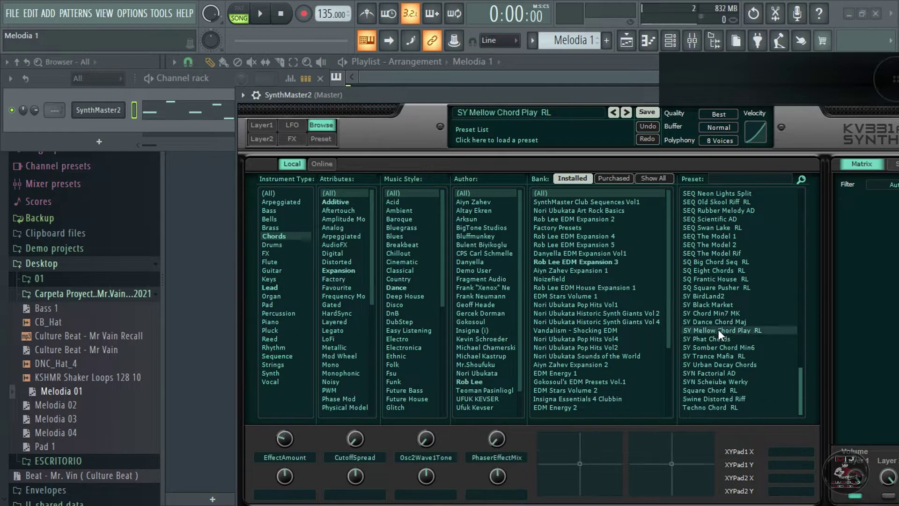
Clear the view of the playlist and place the Melodia 1 pattern on Track 1 at bar 1, with playback in song mode.
left_click_drag(595, 94, 505, 264)
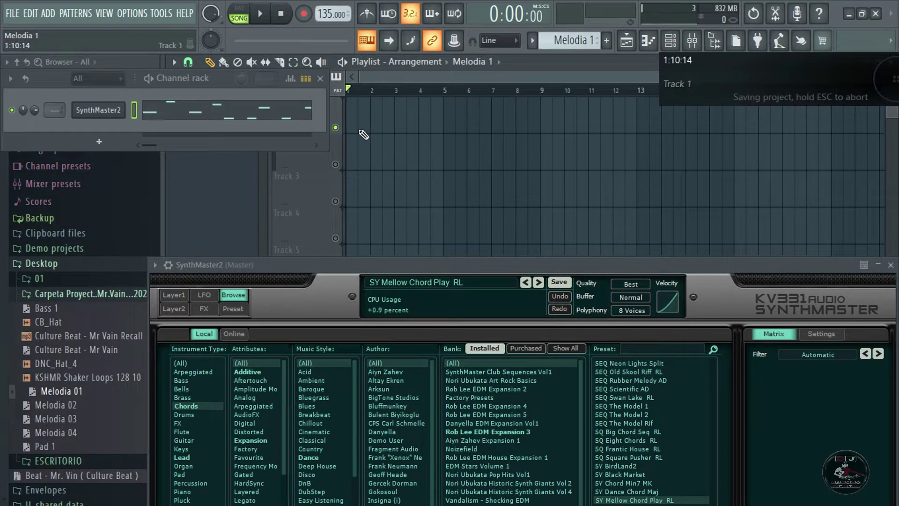
left_click(352, 122)
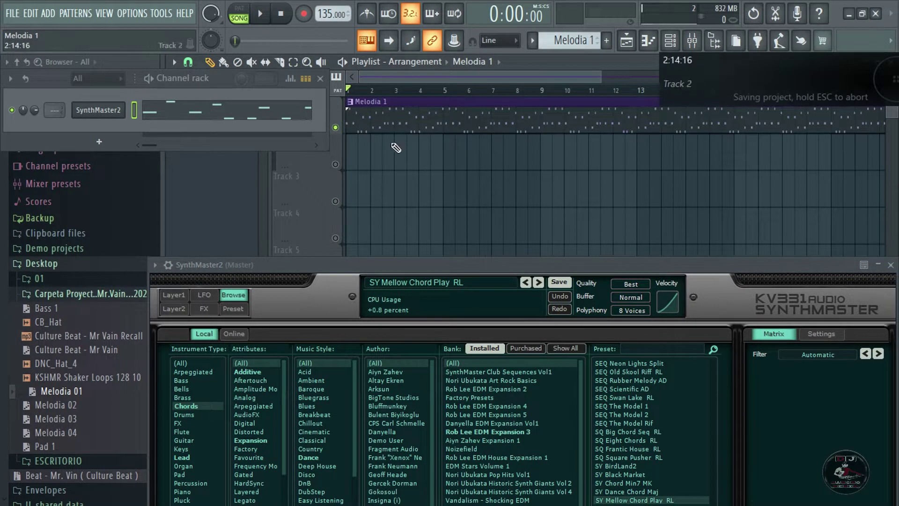
left_click(240, 18)
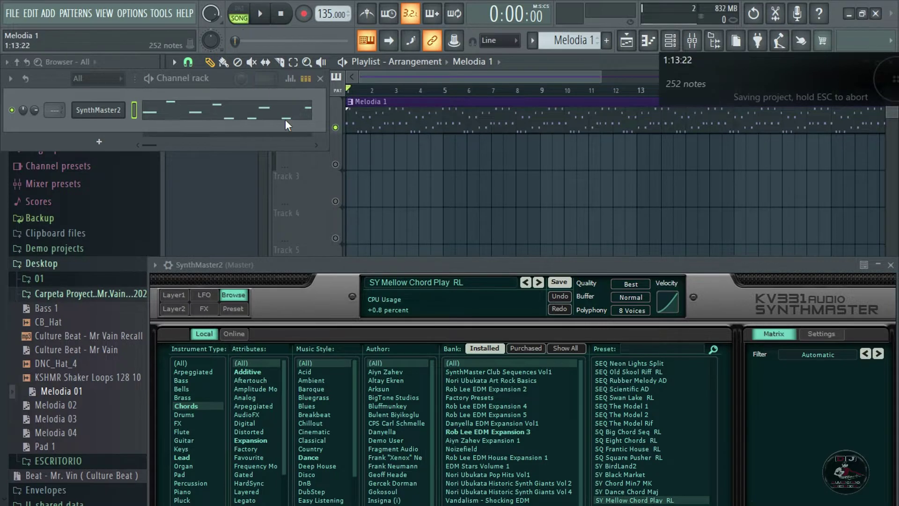
Play the song for a few seconds to hear the melody with the chosen preset, and stop playback.
left_click_drag(495, 263, 454, 200)
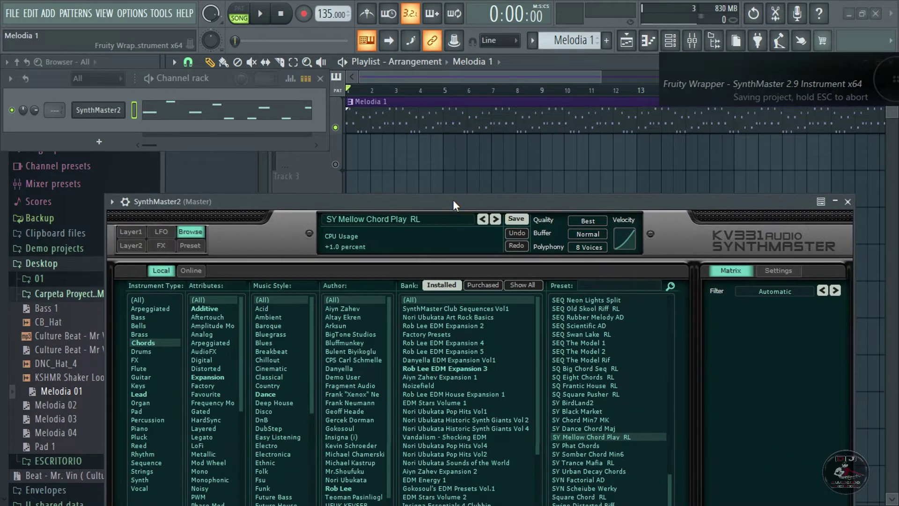
key("space")
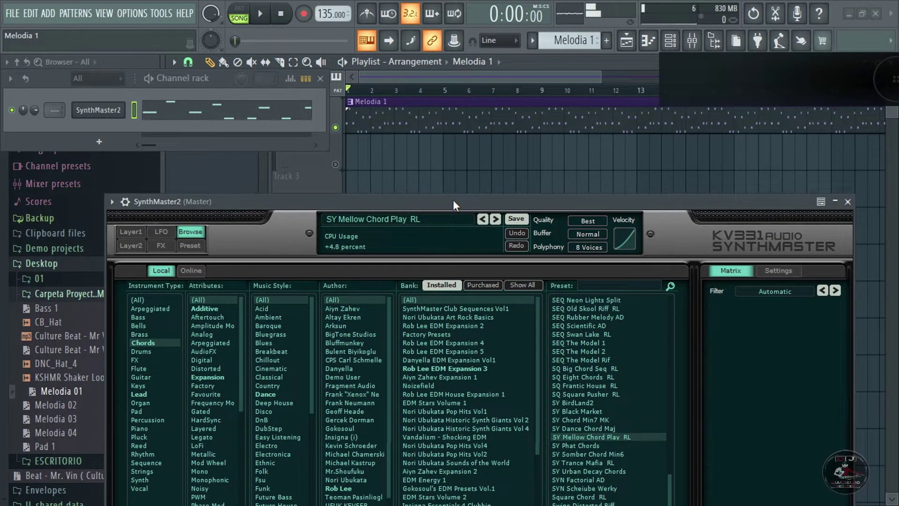
left_click_drag(453, 199, 479, 178)
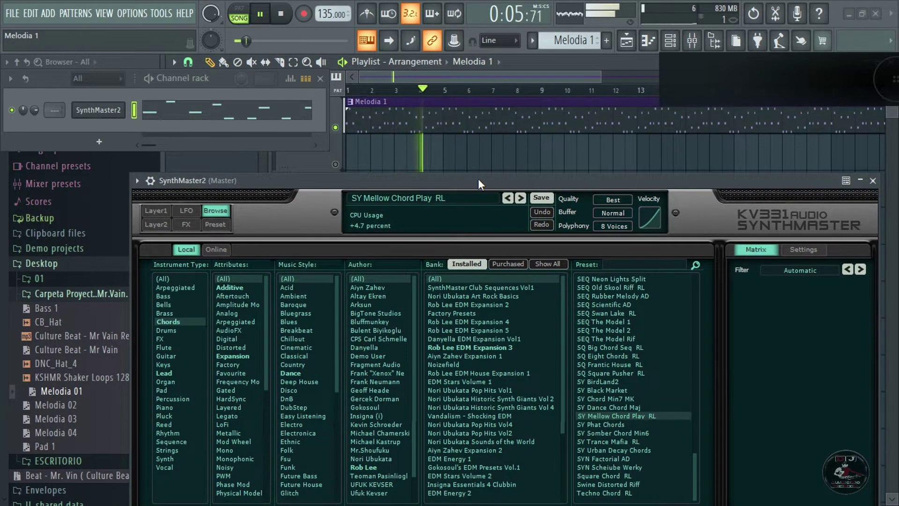
key("space")
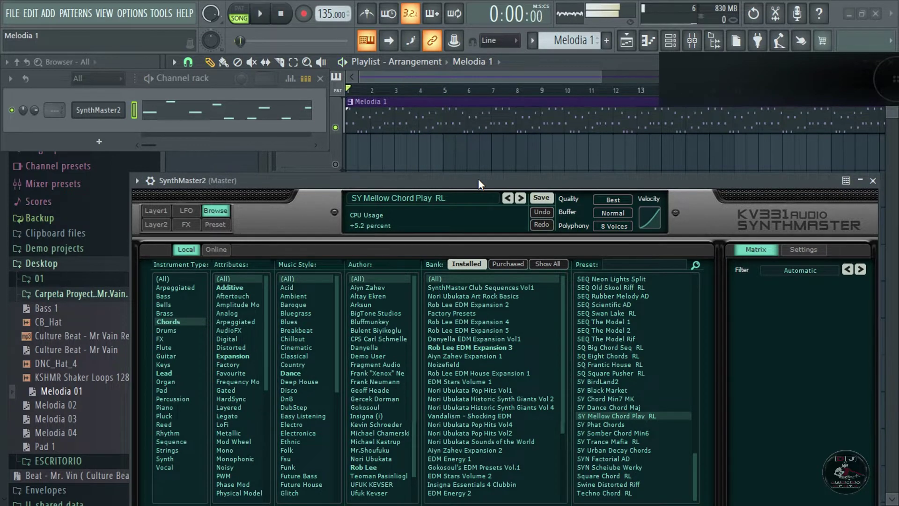
Open the Layer 1 effects page of SynthMaster2 and move its window so all effects are visible.
left_click_drag(479, 178, 478, 109)
left_click(221, 214)
left_click(282, 171)
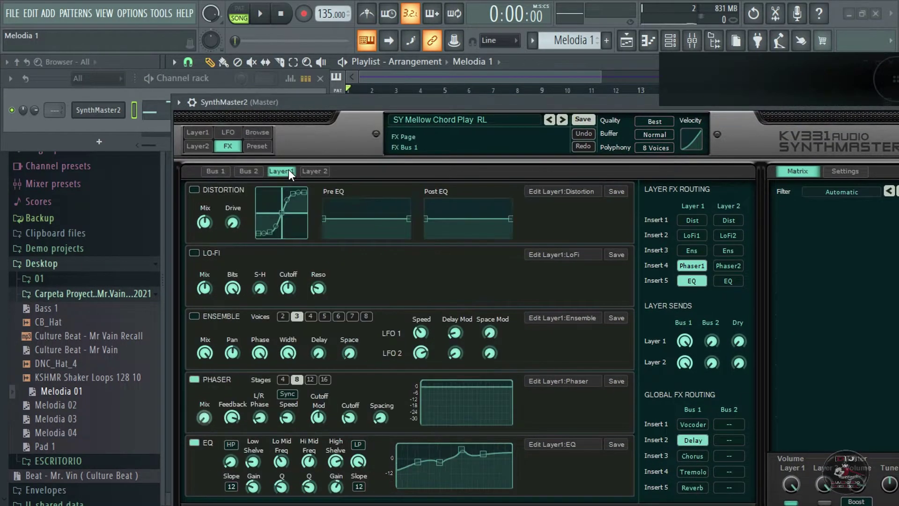
mouse_move(551, 98)
left_mouse_down()
mouse_move(531, 96)
mouse_move(570, 122)
mouse_move(555, 89)
left_mouse_up()
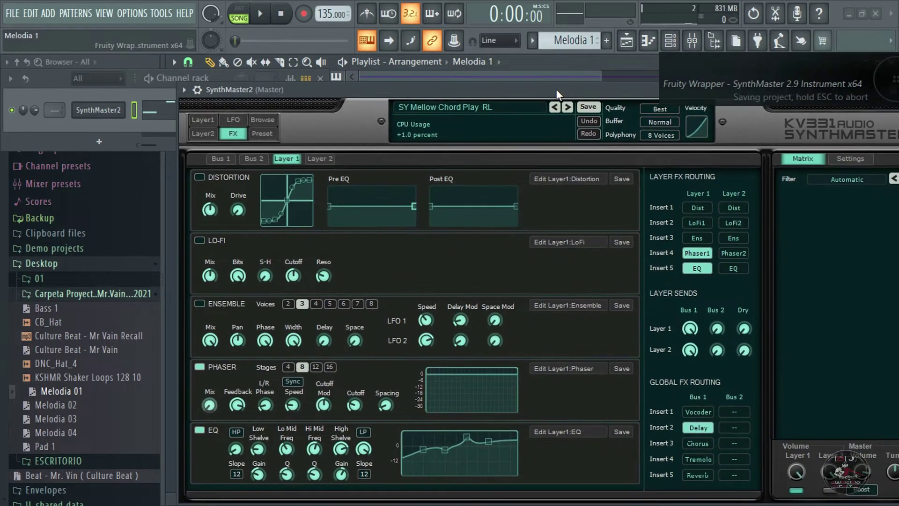
During playback, enable the low-pass filter in the Layer 1 EQ and try slopes of 24 and 48 dB/oct.
key("space")
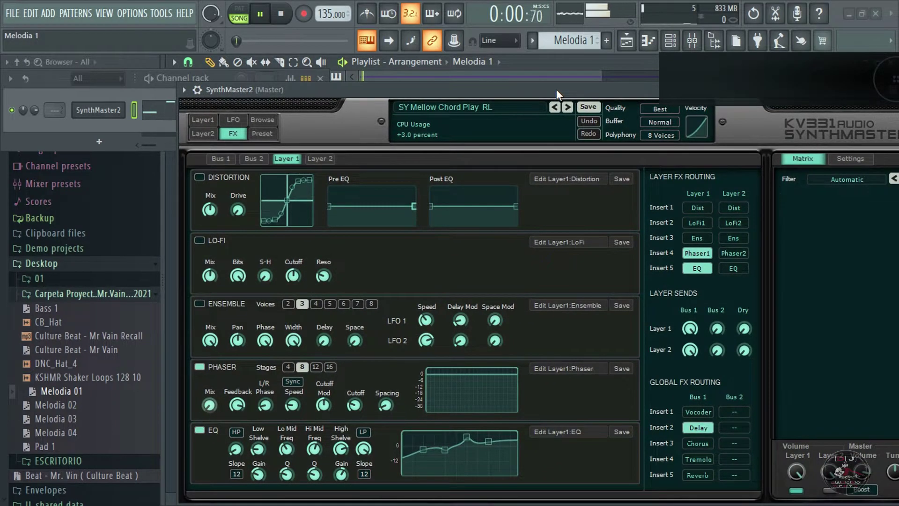
left_click(364, 433)
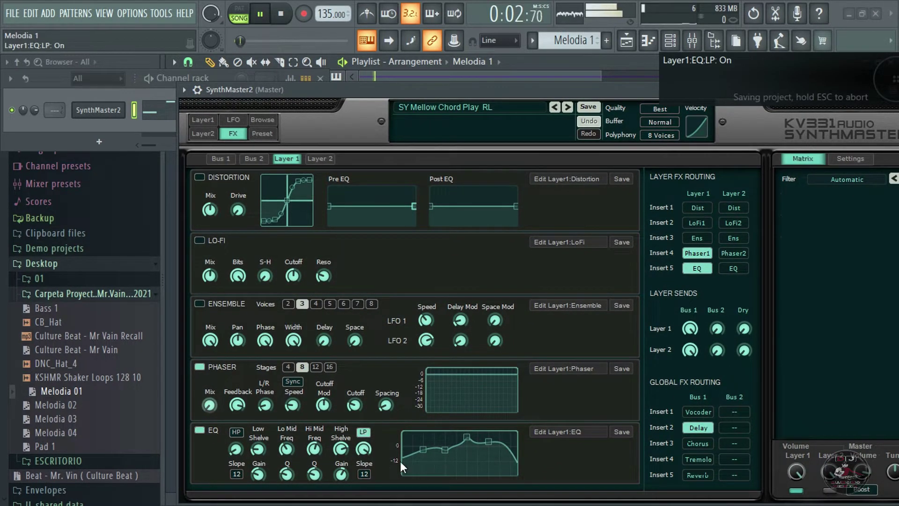
left_click(365, 474)
left_click(405, 434)
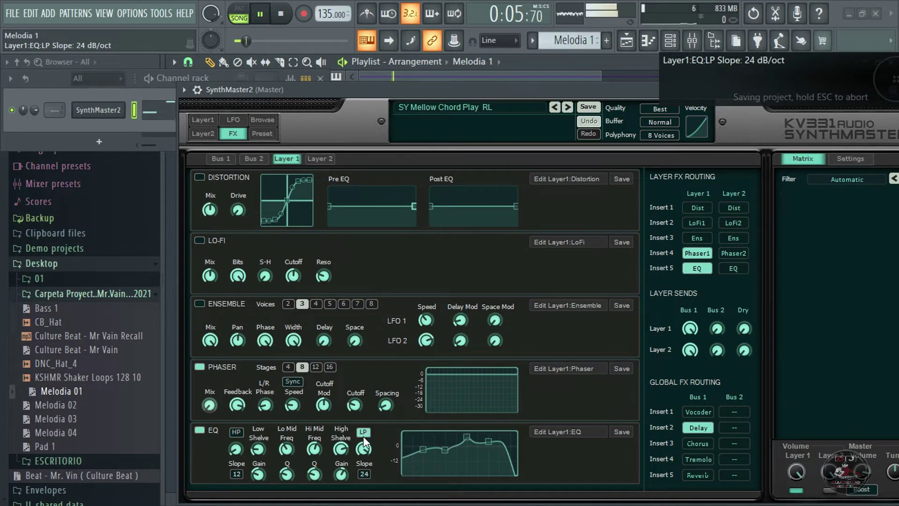
left_click(364, 473)
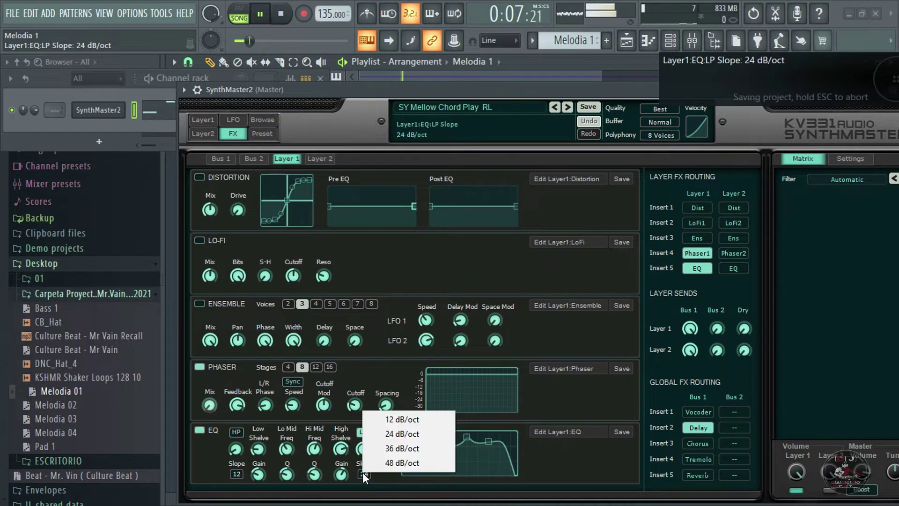
left_click(389, 463)
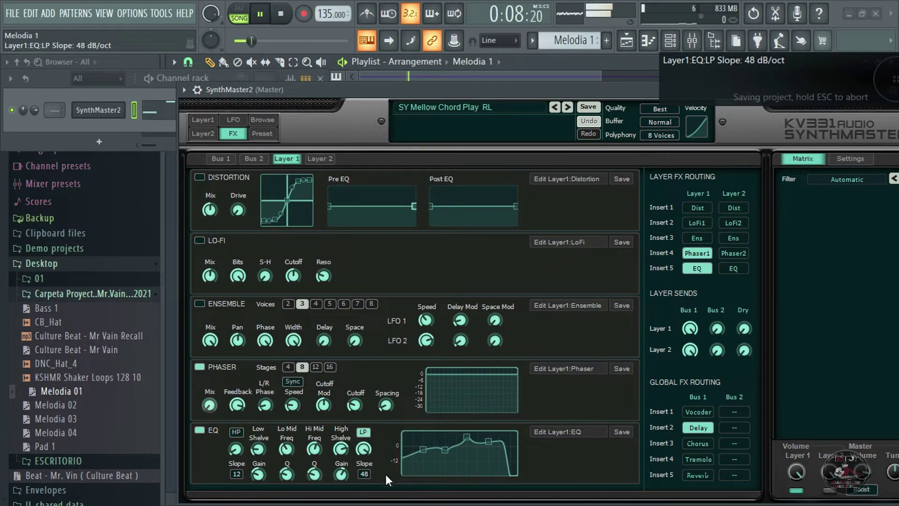
Toggle the Layer 1 EQ's low-pass filter off and on to compare the sound at the 48 dB/oct slope.
left_click(364, 434)
left_click(364, 433)
left_click(364, 433)
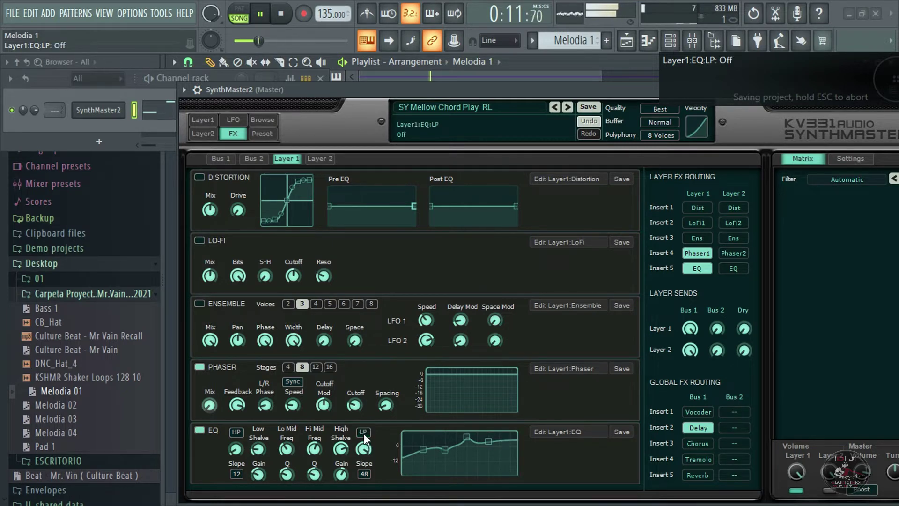
left_click(364, 434)
left_click(363, 434)
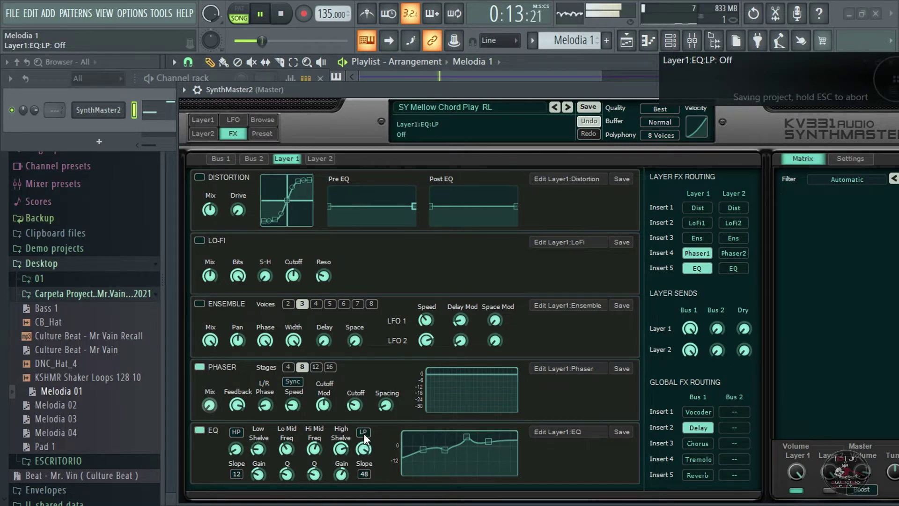
Set the Layer 1 EQ's low-pass slope to 12 dB/oct and toggle the filter repeatedly to compare, leaving it on.
left_click(365, 473)
left_click(405, 419)
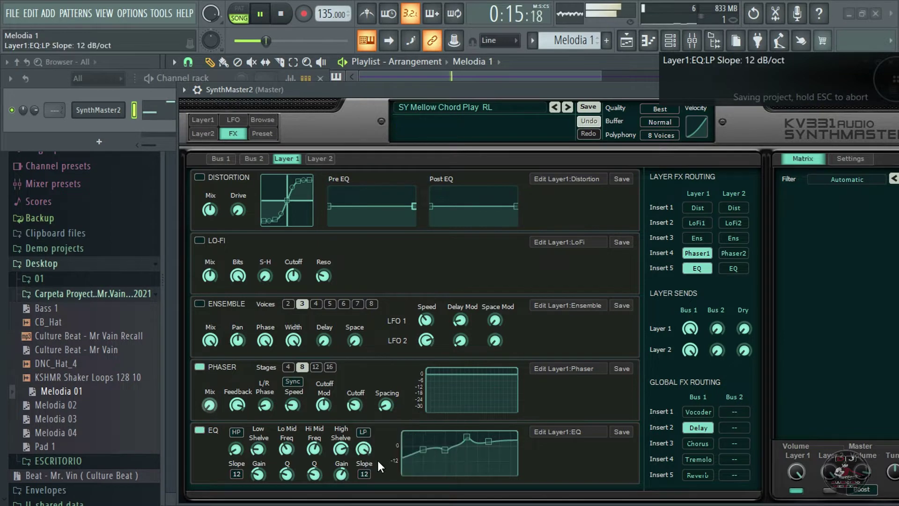
left_click(364, 432)
left_click(364, 431)
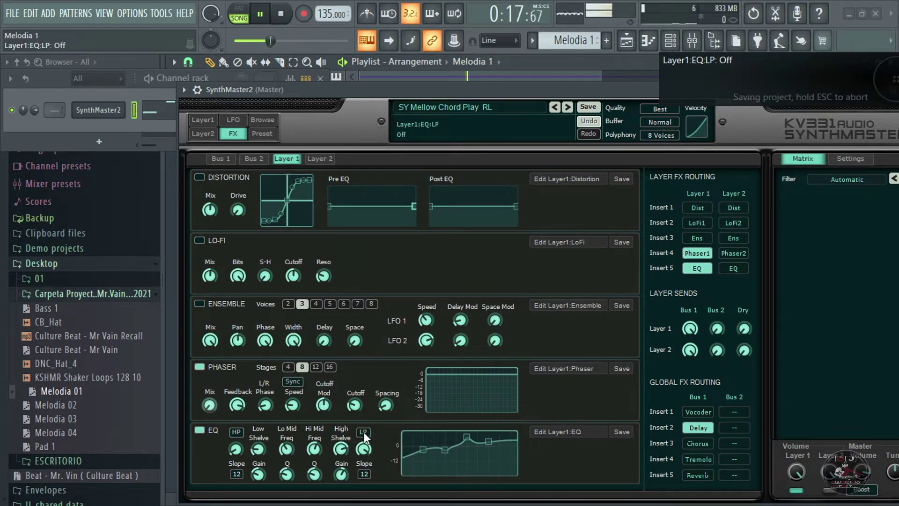
left_click(364, 431)
left_click(364, 432)
left_click(364, 431)
left_click(364, 431)
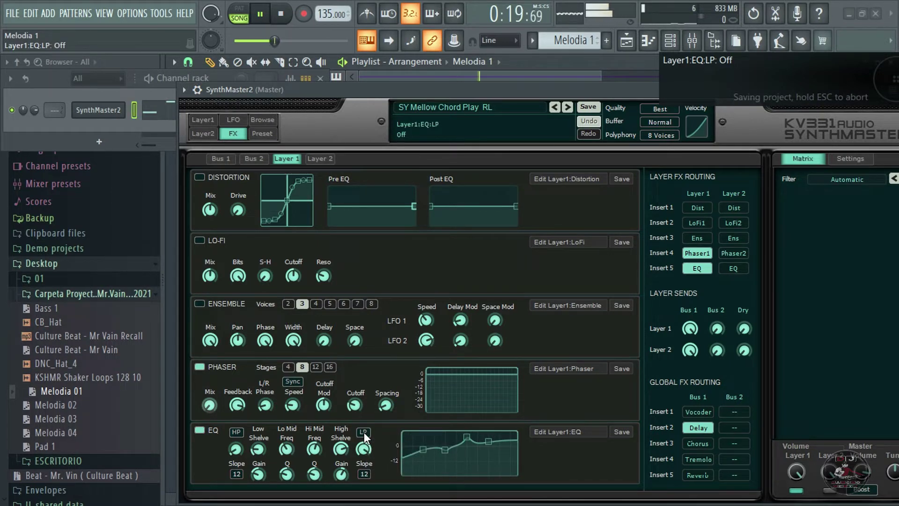
left_click(364, 432)
Set the Layer 1 EQ's high-mid frequency to about 1.2 kHz and the low-pass slope to 24 dB/oct, with the low-pass filter switched off.
mouse_move(490, 443)
left_mouse_down()
mouse_move(512, 424)
mouse_move(487, 431)
mouse_move(505, 440)
mouse_move(509, 422)
mouse_move(467, 442)
mouse_move(473, 470)
mouse_move(462, 453)
mouse_move(478, 446)
mouse_move(486, 454)
mouse_move(465, 448)
mouse_move(474, 443)
left_mouse_up()
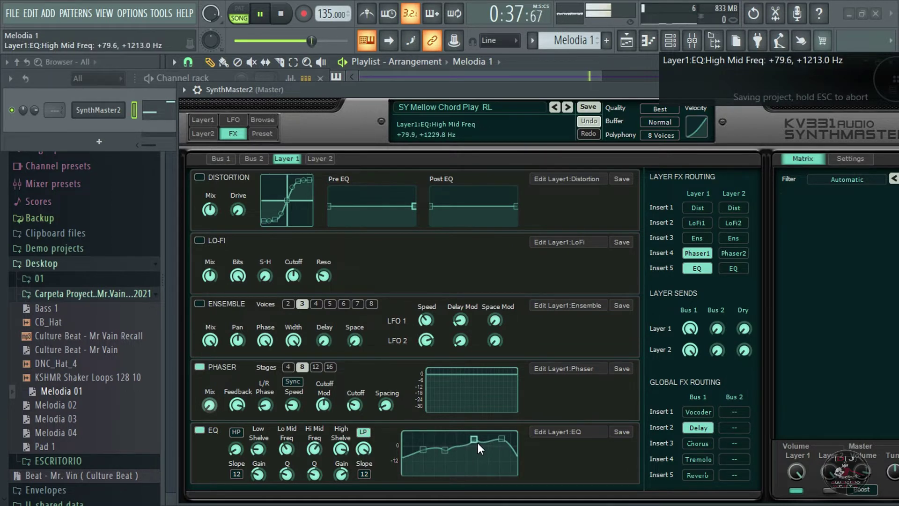
left_click(365, 473)
left_click(391, 434)
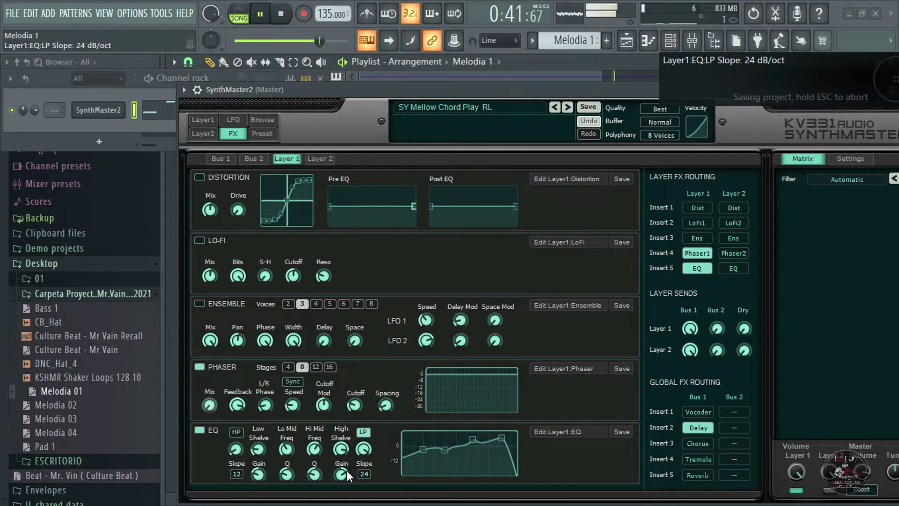
left_click(363, 432)
left_click(363, 432)
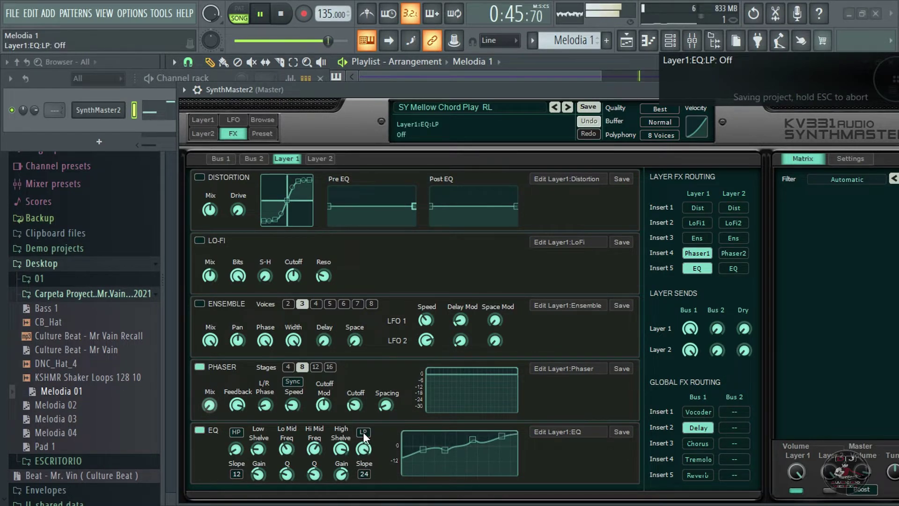
Toggle the Layer 1 EQ's low-pass filter repeatedly during playback to compare the sound at the 24 dB/oct slope.
left_click(363, 432)
left_click(363, 432)
left_click(363, 431)
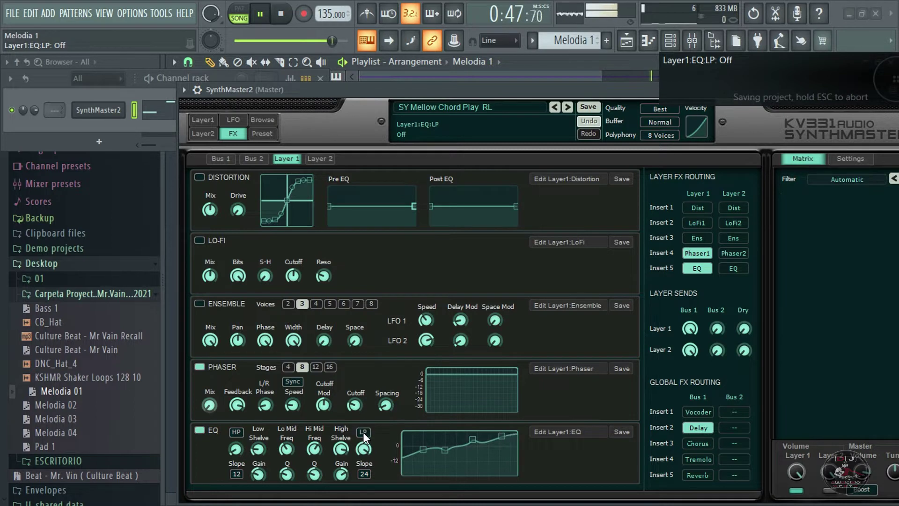
left_click(363, 431)
Switch back and forth between neighbouring presets to reload SY Mellow Chord Play RL with its original EQ settings.
left_click(556, 107)
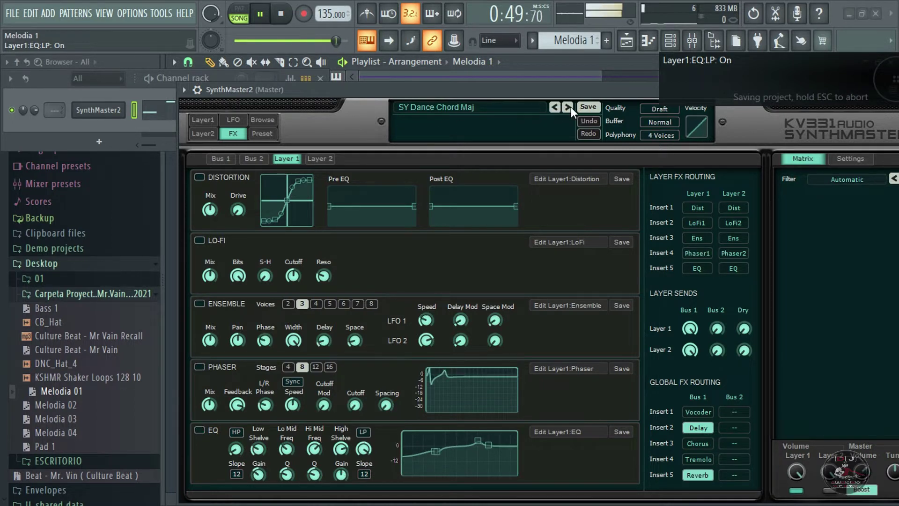
left_click(568, 106)
left_click(553, 107)
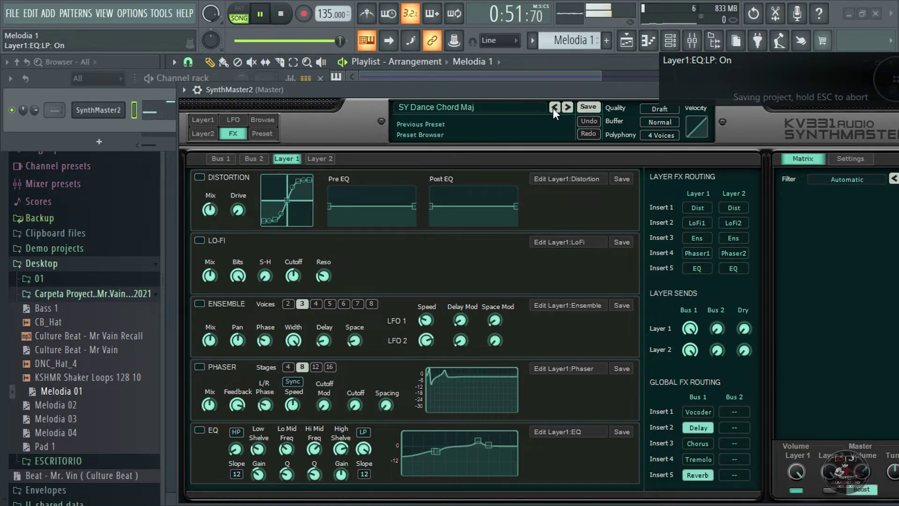
left_click(567, 107)
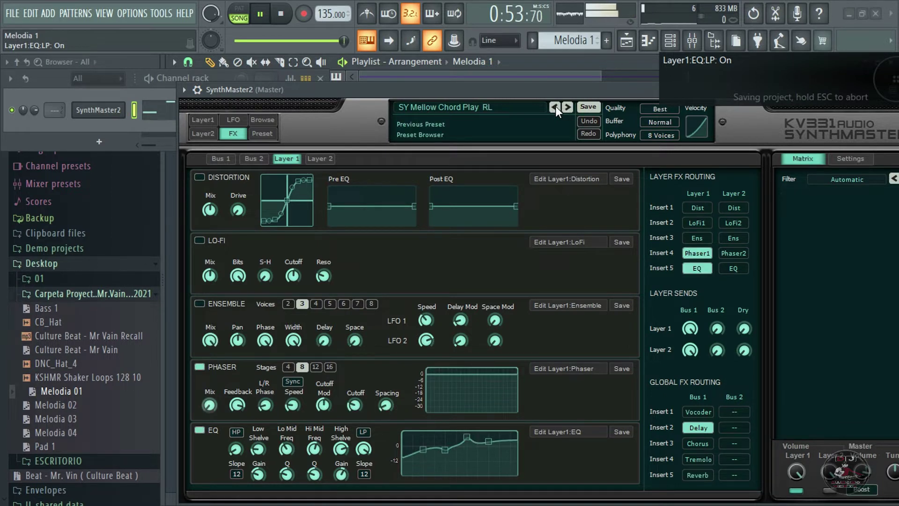
left_click(555, 106)
left_click(566, 105)
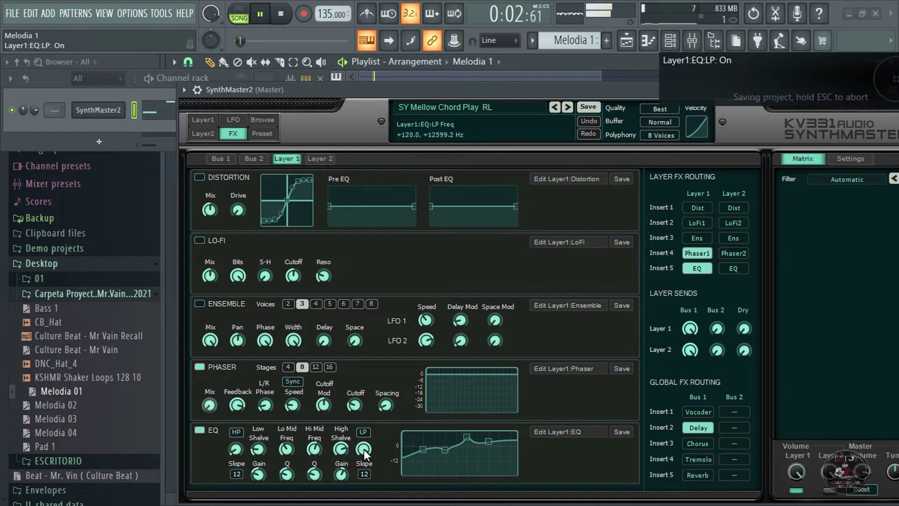
Toggle the low-pass filter in the reloaded preset's Layer 1 EQ to compare the sound, leaving it switched on.
left_click(363, 431)
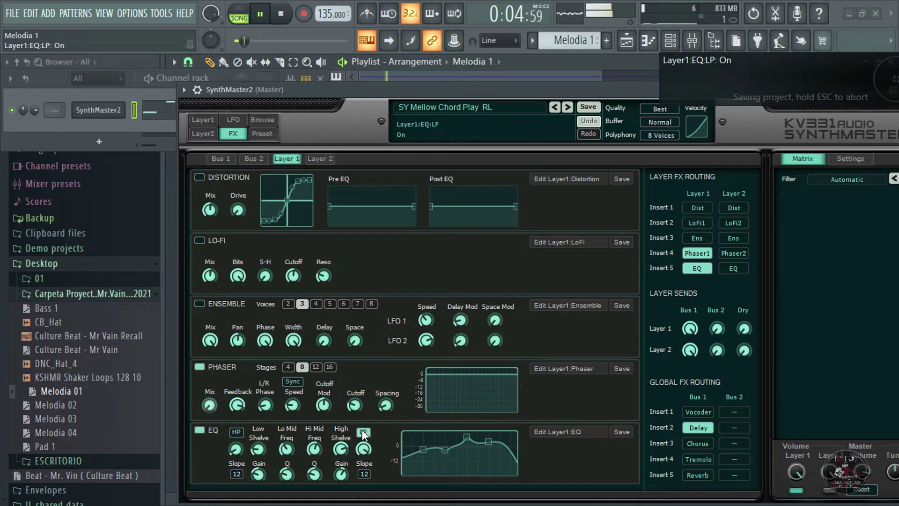
left_click(363, 432)
left_click(363, 431)
left_click(362, 431)
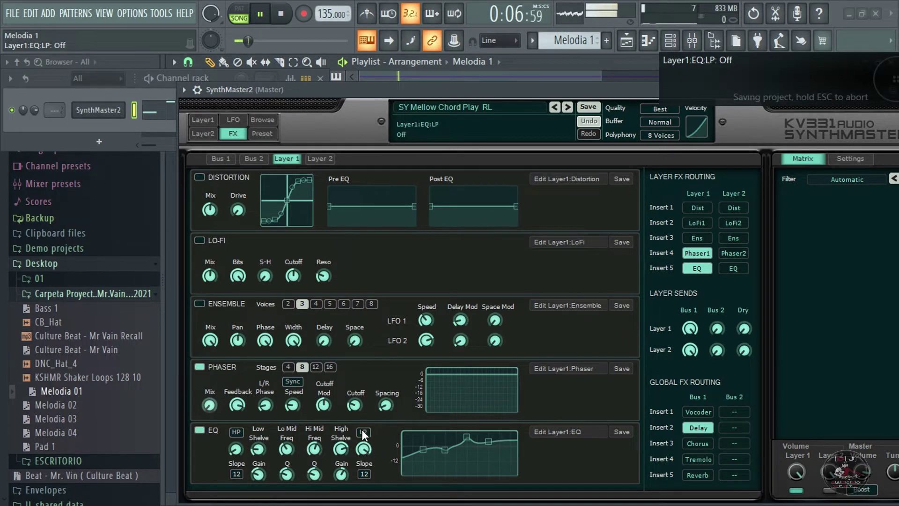
left_click(362, 432)
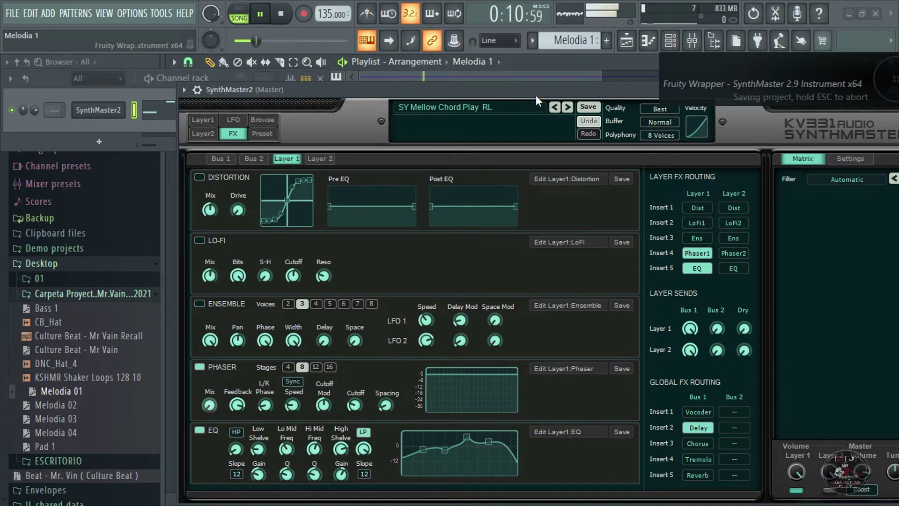
Stop playback and move the SynthMaster2 and Channel rack windows aside to expose the playlist tracks.
key("space")
left_click_drag(537, 89, 538, 316)
left_click_drag(224, 83, 141, 132)
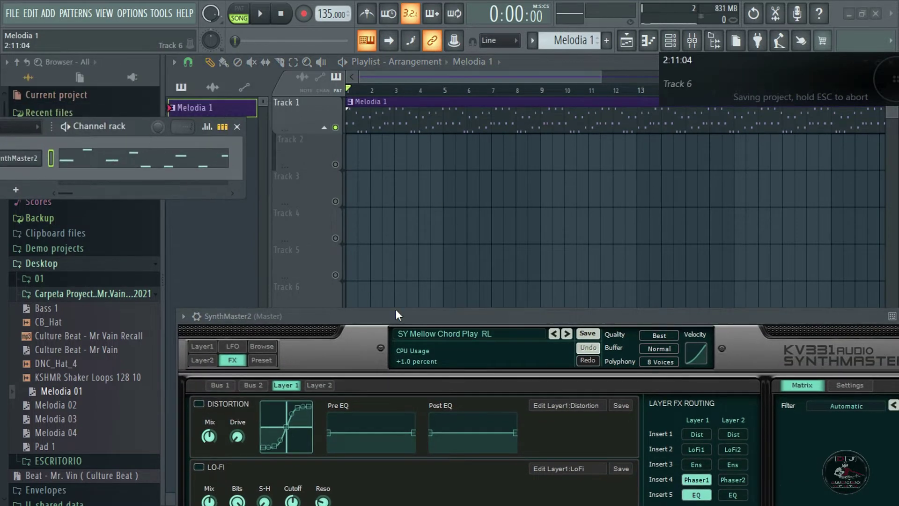
left_click_drag(437, 312, 430, 293)
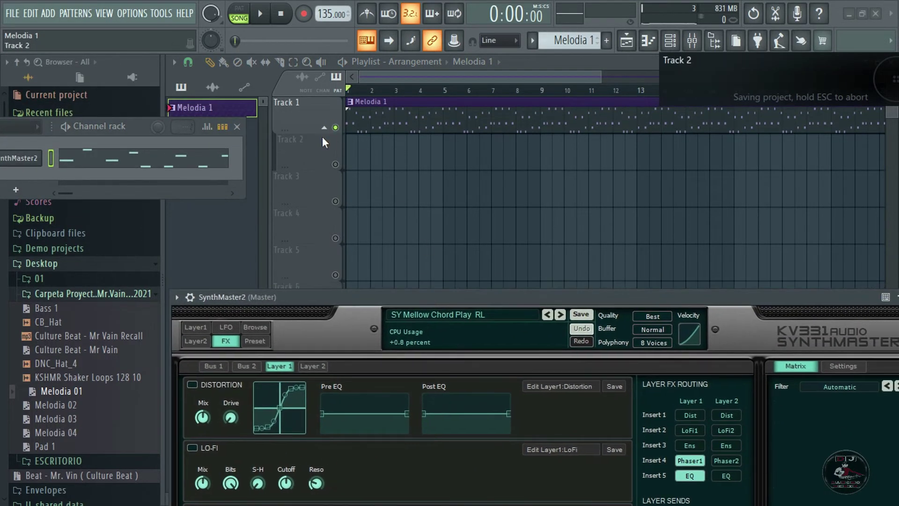
Delete the empty Track 2 grouped under Track 1 and move the SynthMaster2 window lower to clear the playlist.
right_click(311, 150)
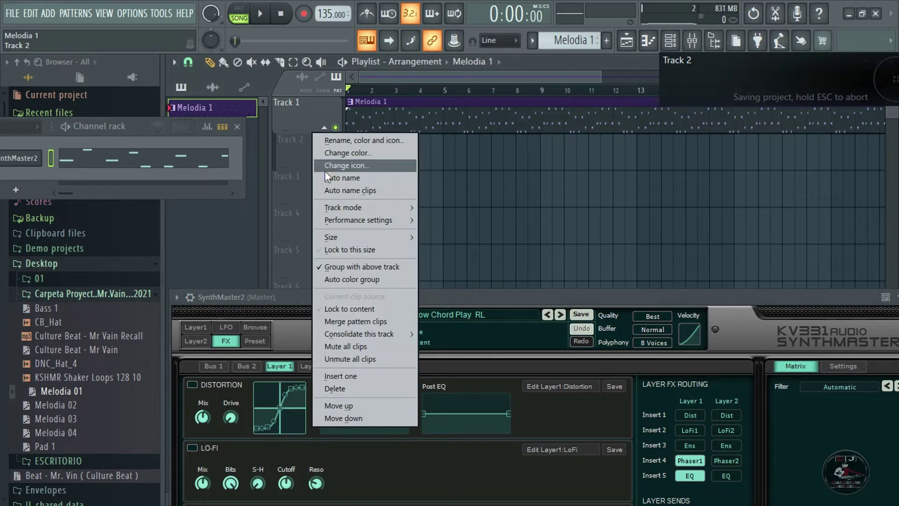
left_click(327, 387)
left_click(506, 294)
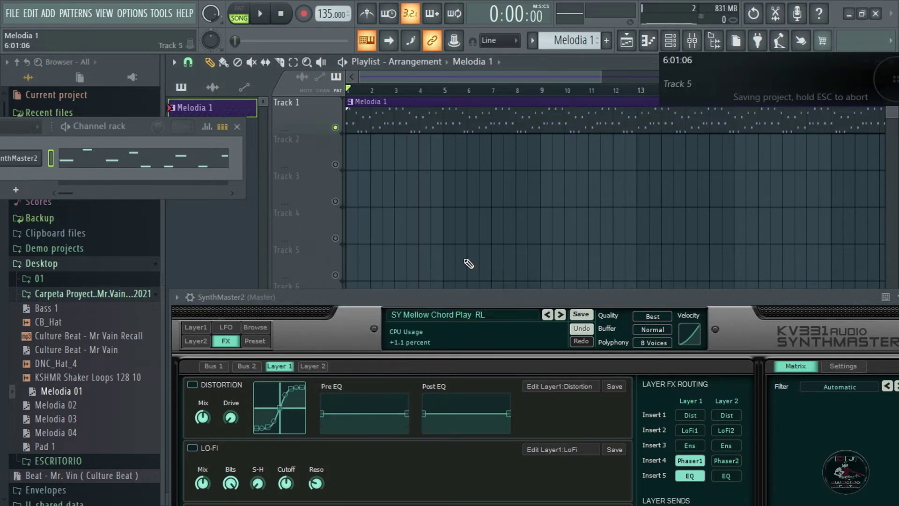
left_click_drag(524, 299, 445, 399)
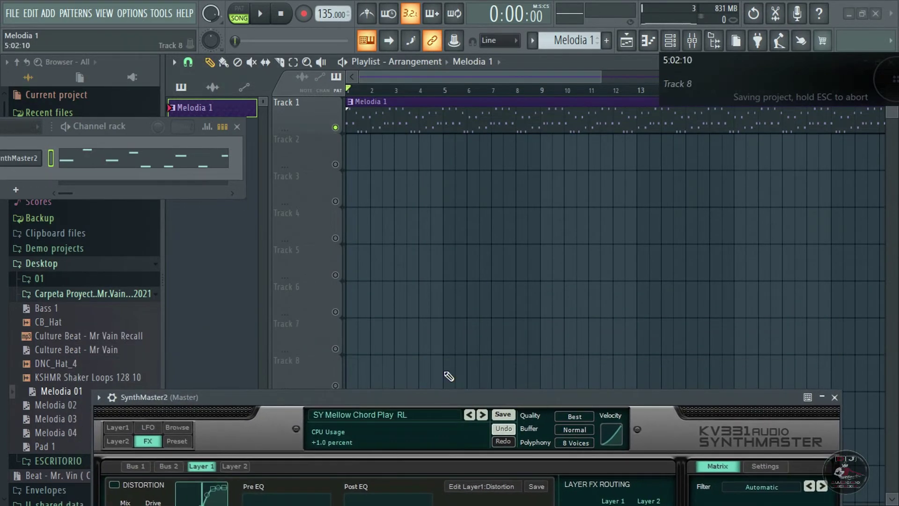
Consolidate Track 1 from the track start, rendering the Melodia 1 pattern to an audio clip.
right_click(316, 115)
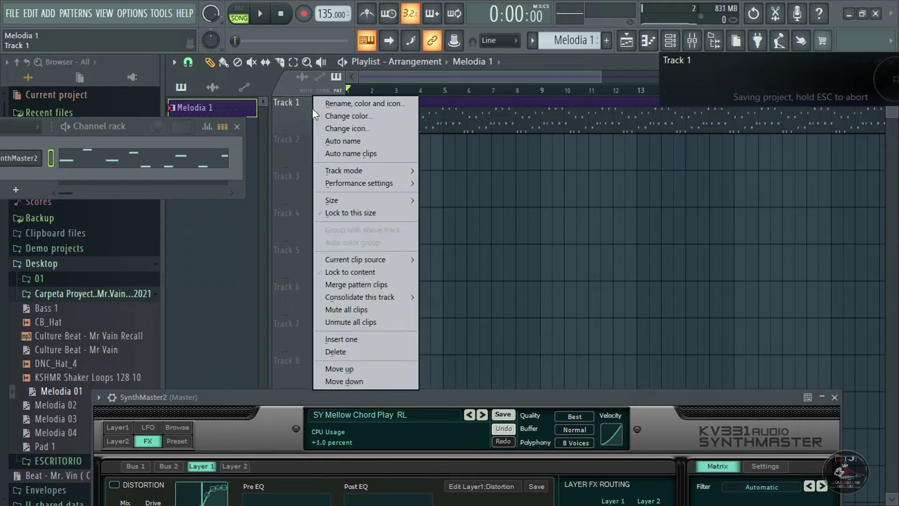
mouse_move(392, 297)
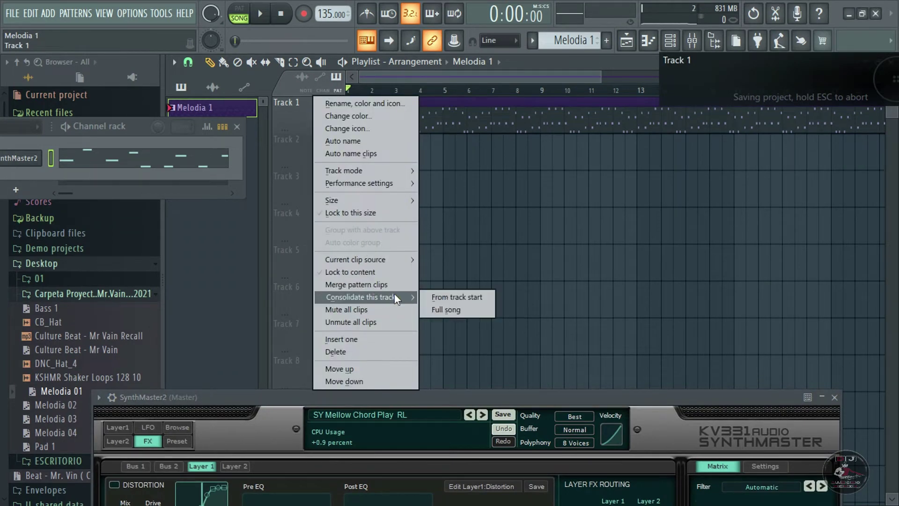
left_click(451, 296)
left_click(548, 438)
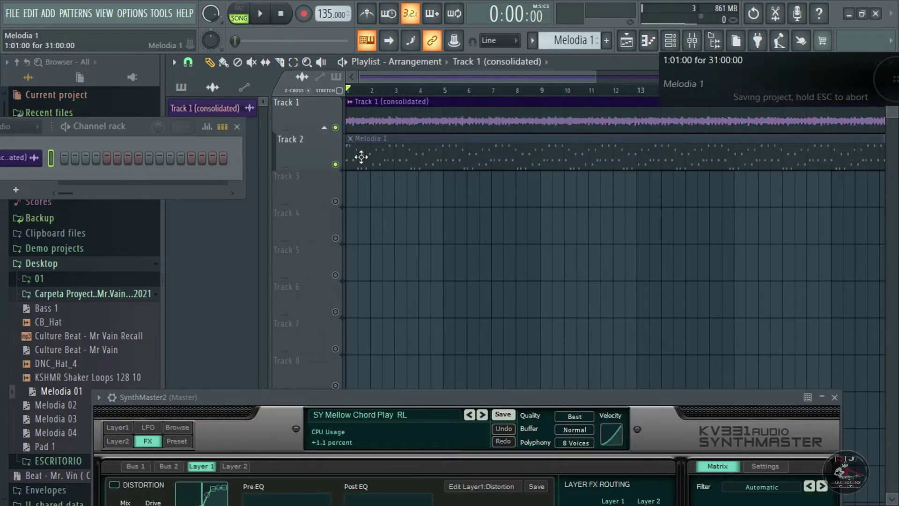
Solo Track 1 and briefly play the consolidated audio clip.
right_click(335, 127)
key("space")
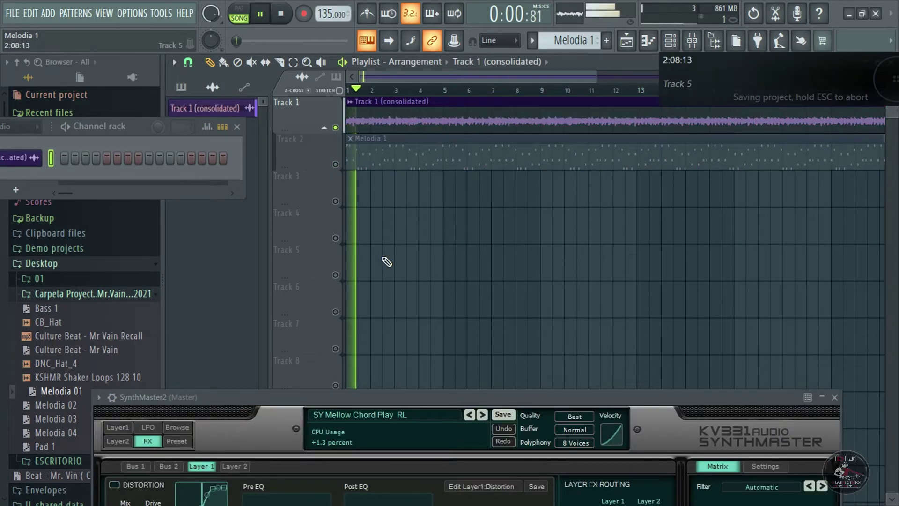
key("space")
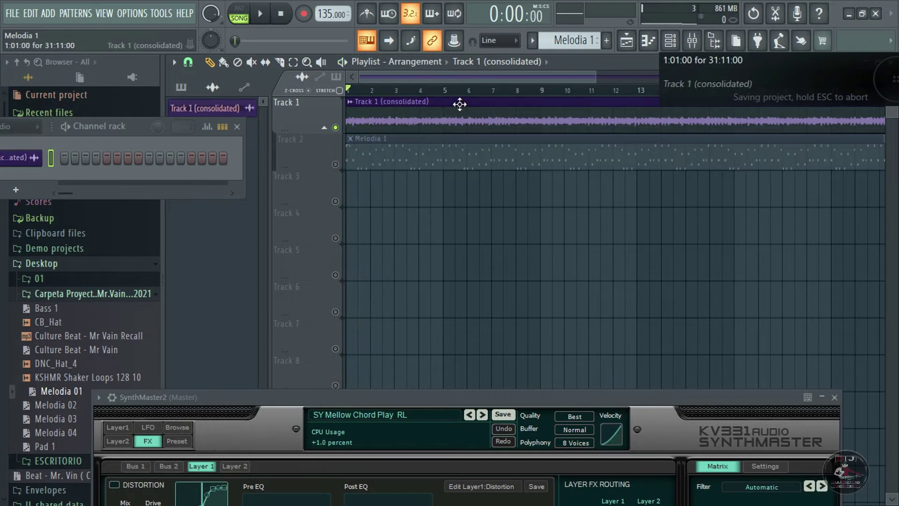
Set the time-stretching mode of the Track 1 (consolidated) clip to Stretch and close its channel settings.
double_click(458, 104)
left_click_drag(488, 210, 500, 186)
left_click(626, 255)
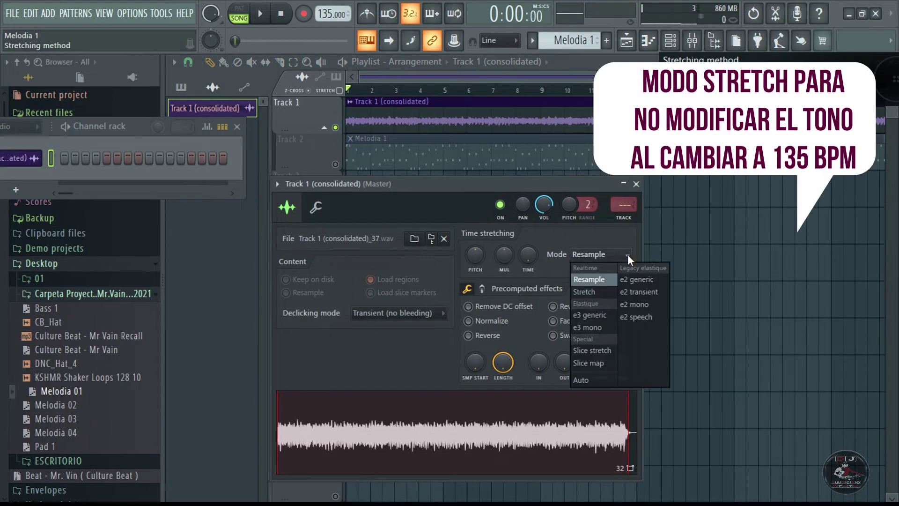
left_click(596, 291)
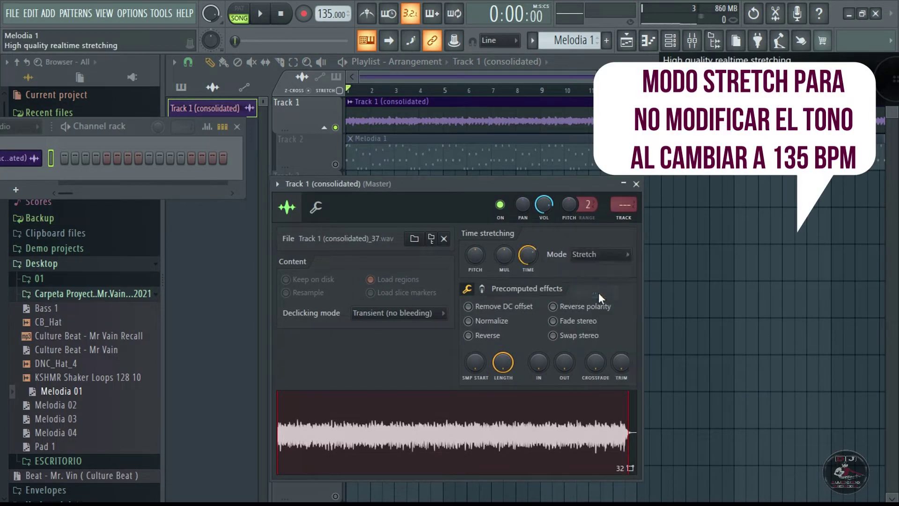
left_click(636, 184)
Fit the Track 1 (consolidated) clip to the project tempo using the 75 to 150 BPM detection range.
left_click(349, 102)
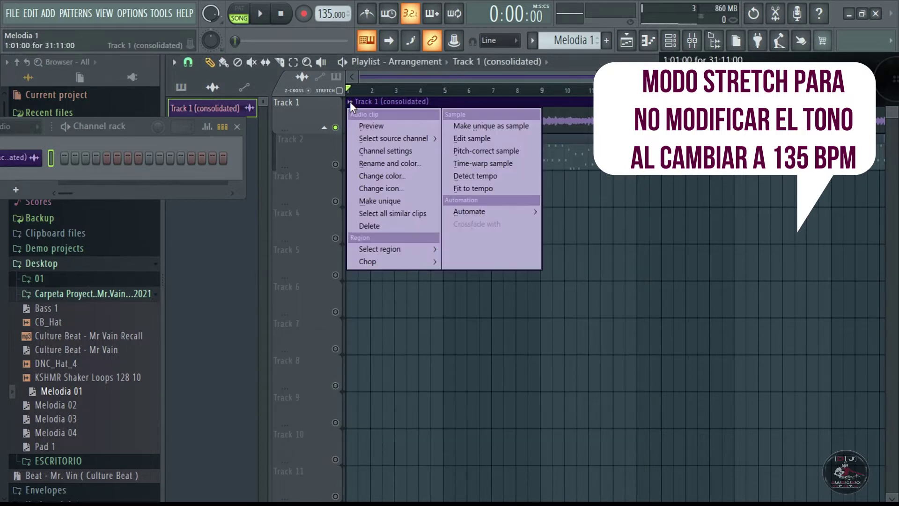
left_click(465, 189)
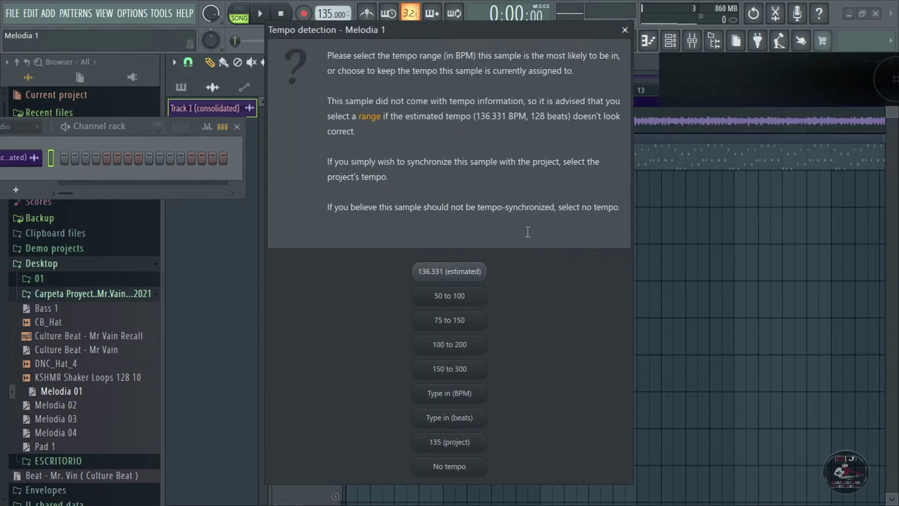
left_click(464, 320)
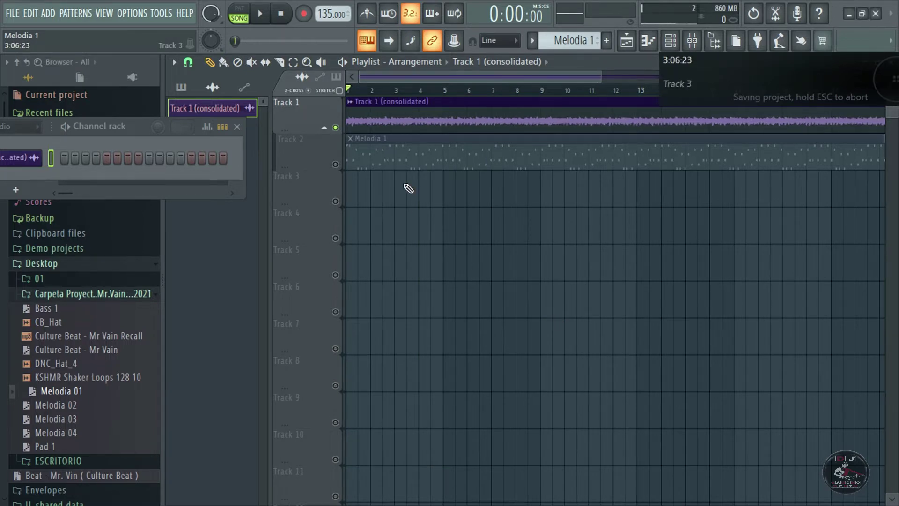
Play the tempo-fitted clip from the start, audition bars 1 to 4 as a time selection, and clear the selection.
key("space")
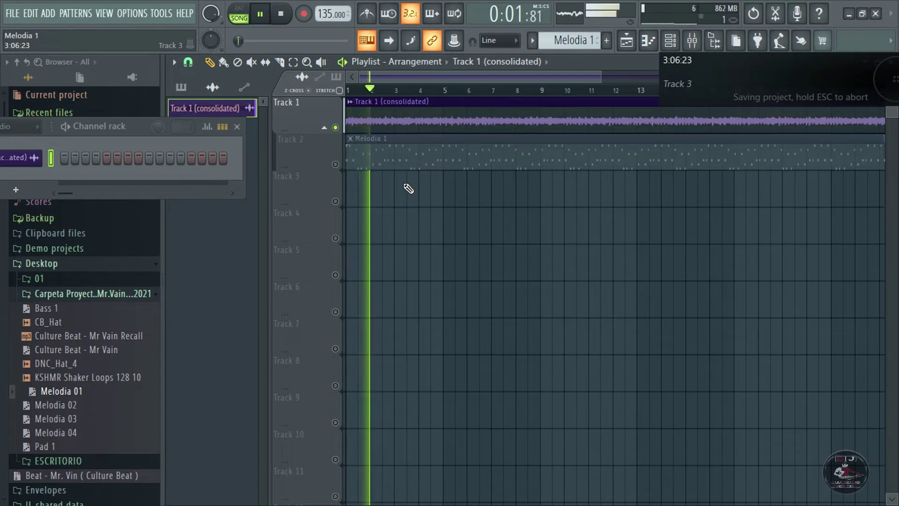
key("space")
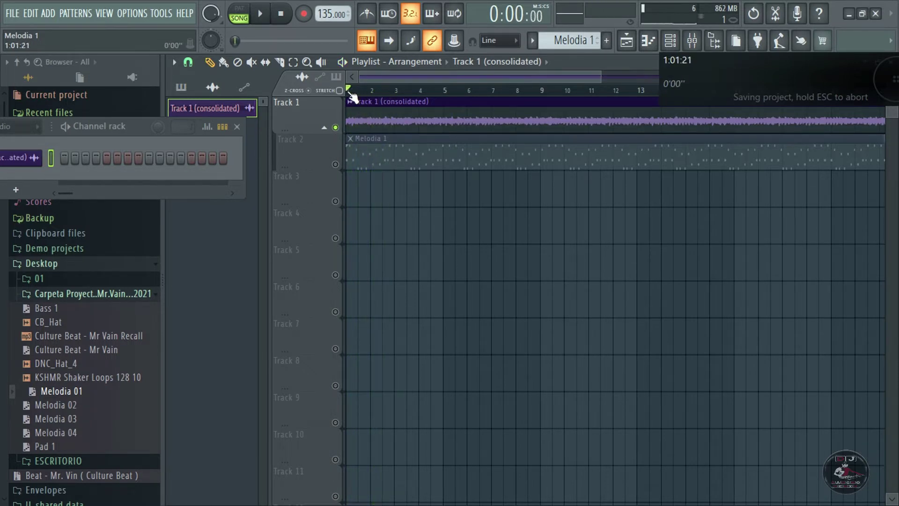
left_click_drag(350, 94, 437, 96)
key("space")
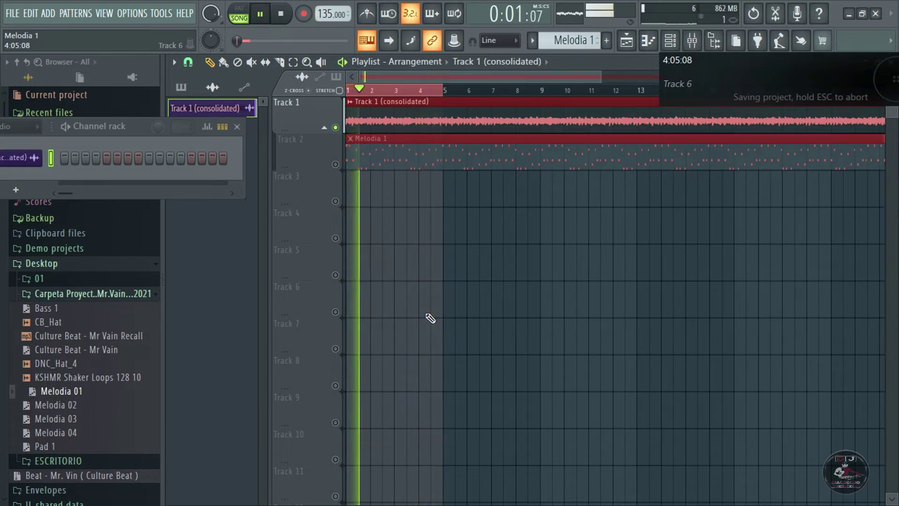
key("space")
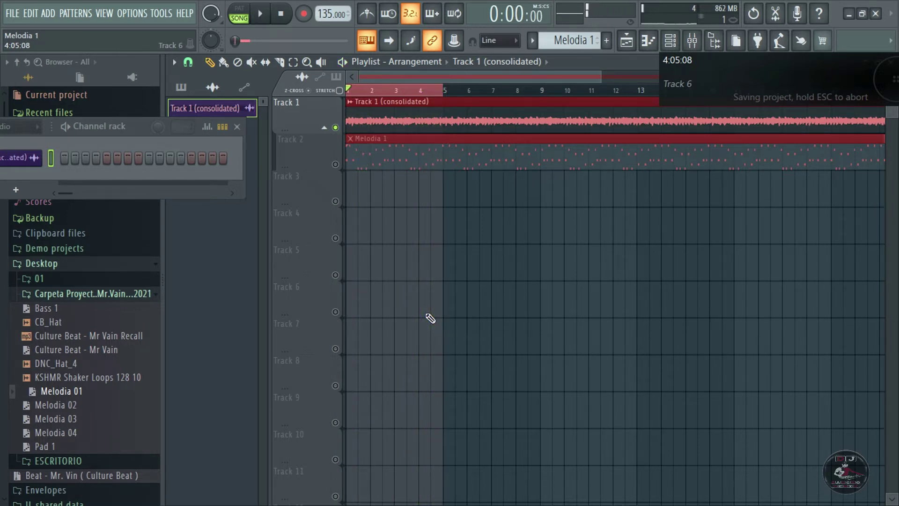
left_click(408, 281)
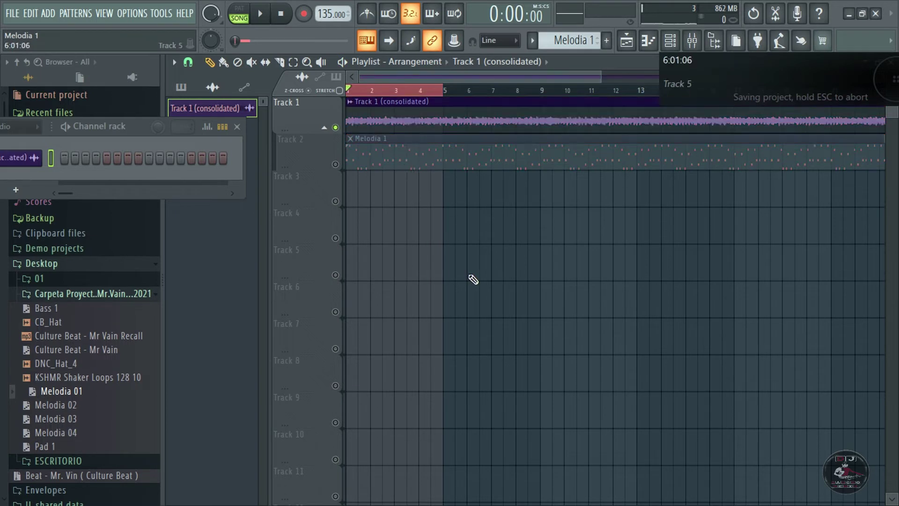
left_click(407, 90)
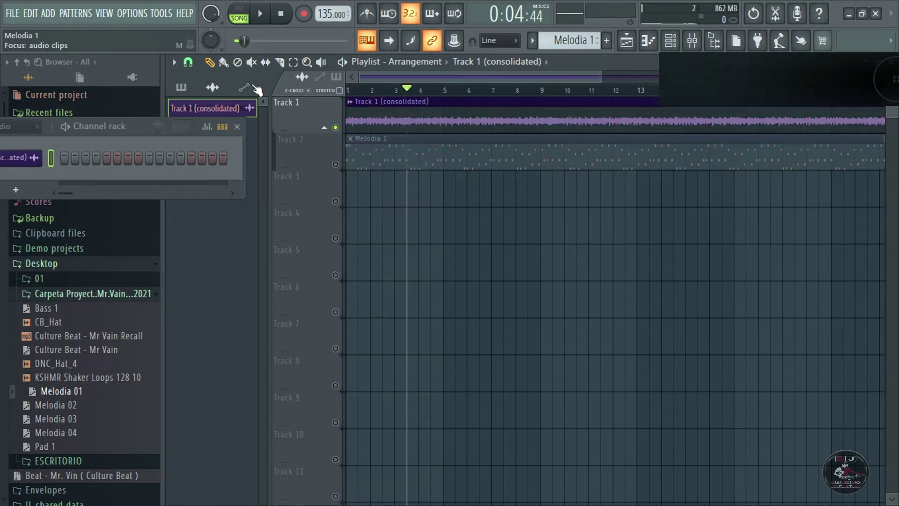
Move the Channel rack over the empty playlist tracks and collapse the Desktop folder in the browser.
left_click_drag(132, 134, 570, 305)
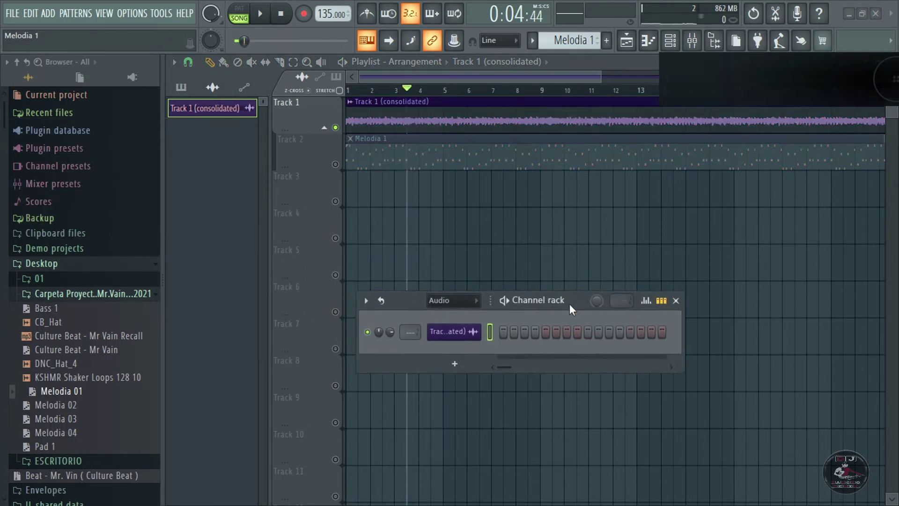
left_click(28, 263)
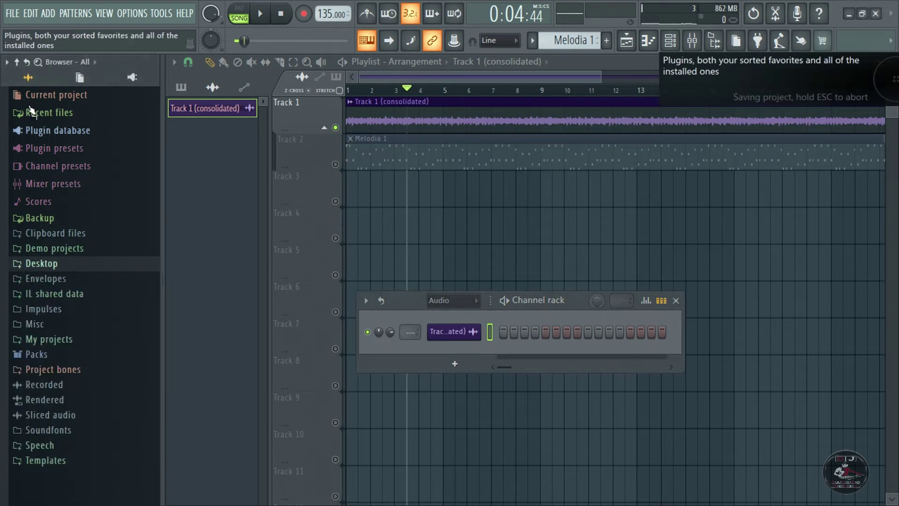
Set up a WAV export of the project, naming the file Melodia 1 in the desktop's 01 folder.
left_click(14, 16)
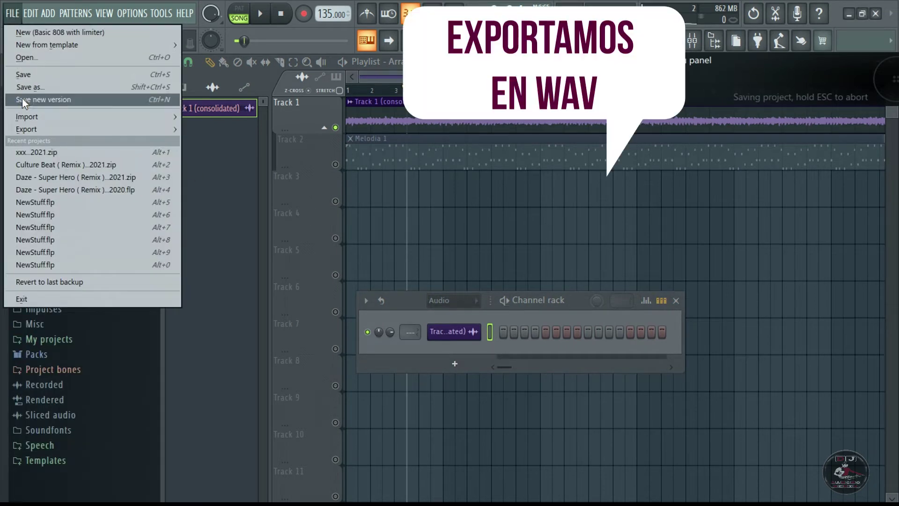
mouse_move(77, 134)
left_click(208, 138)
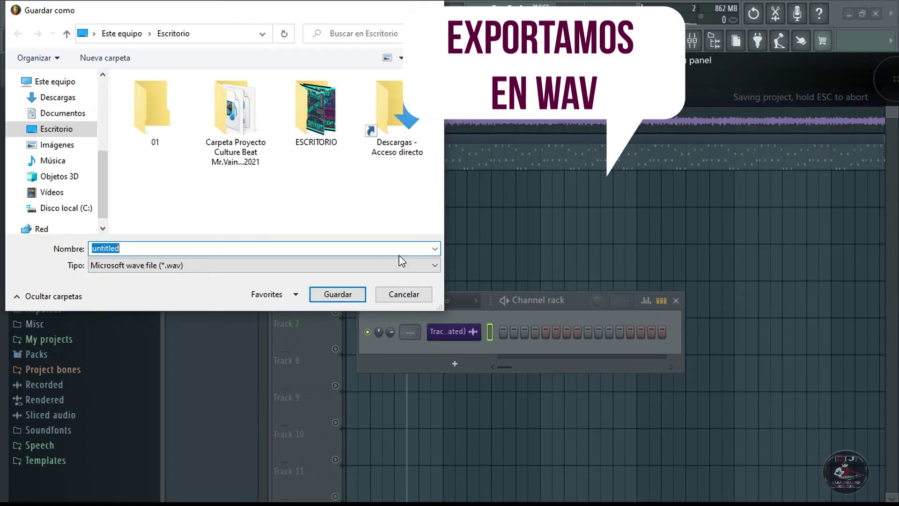
double_click(148, 108)
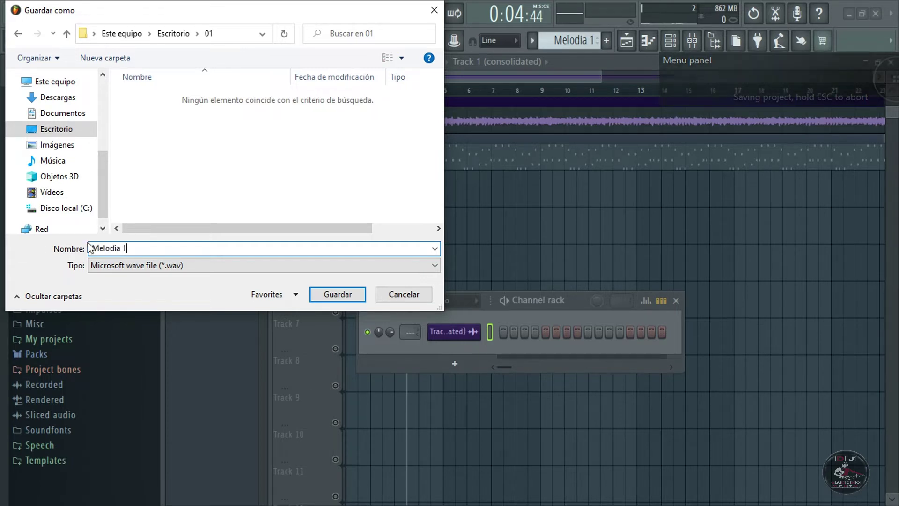
left_click(338, 295)
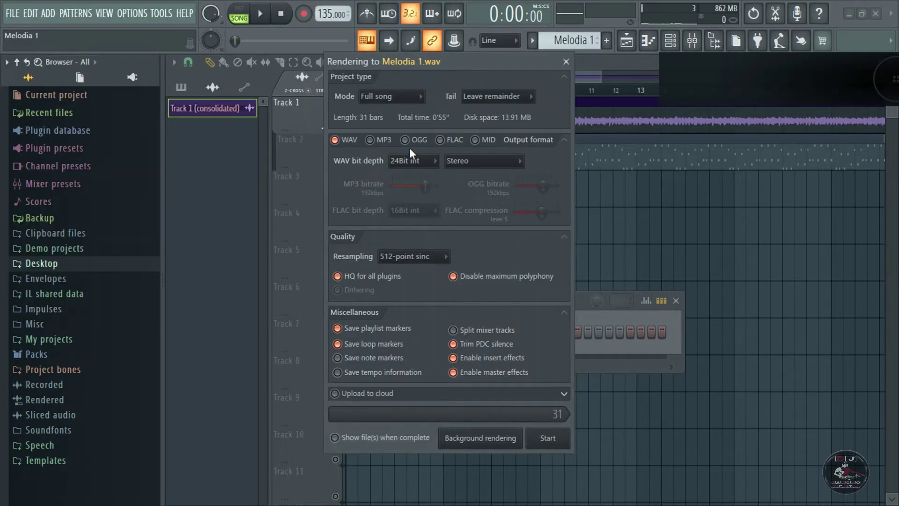
Render the Melodia 1 WAV file and switch to the Beat - Mr. Vin ( Culture Beat ) project window.
left_click(549, 443)
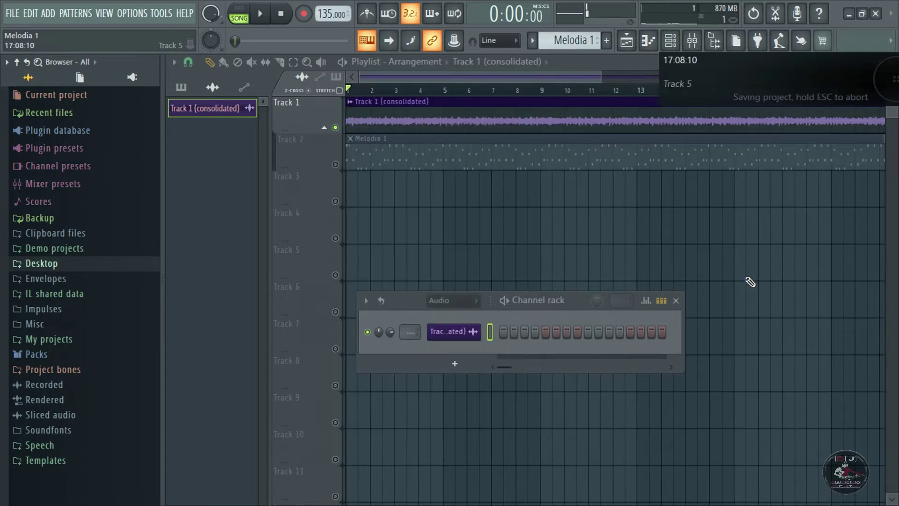
left_click(848, 14)
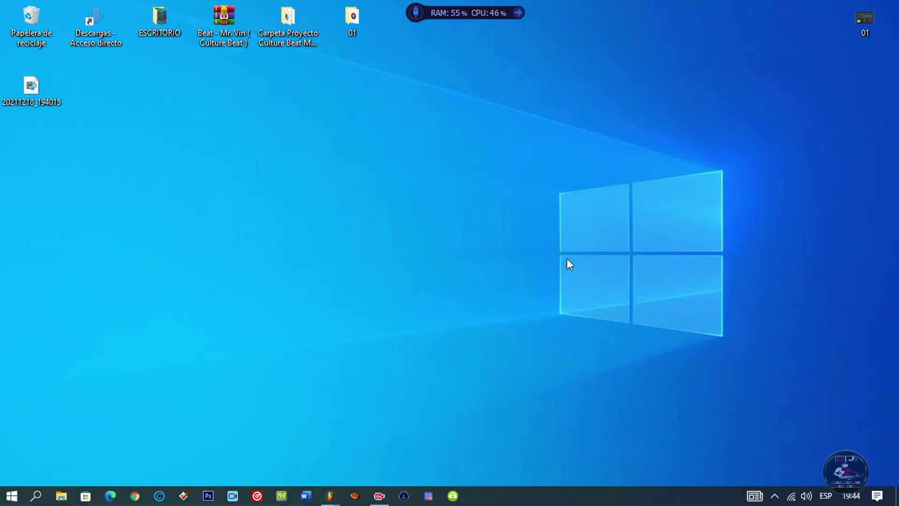
mouse_move(329, 498)
left_click(400, 395)
left_click(848, 13)
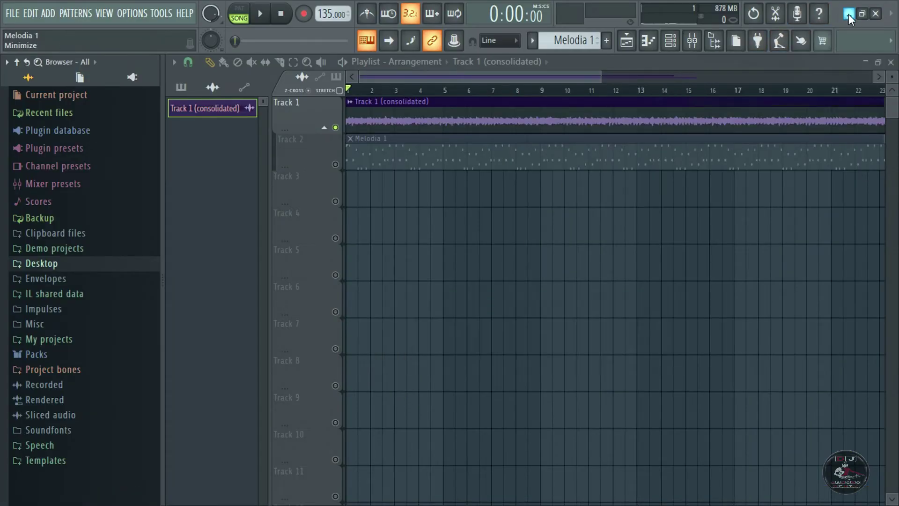
mouse_move(331, 500)
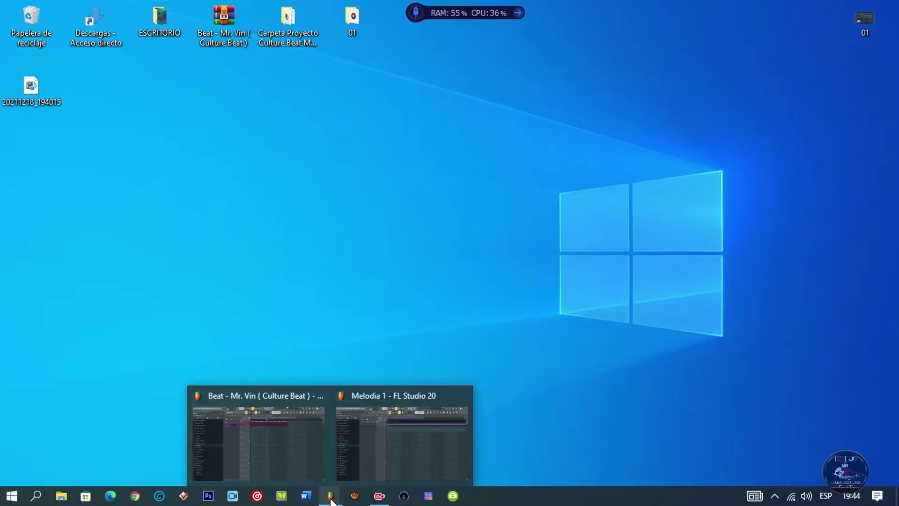
left_click(277, 395)
left_click_drag(414, 288, 595, 404)
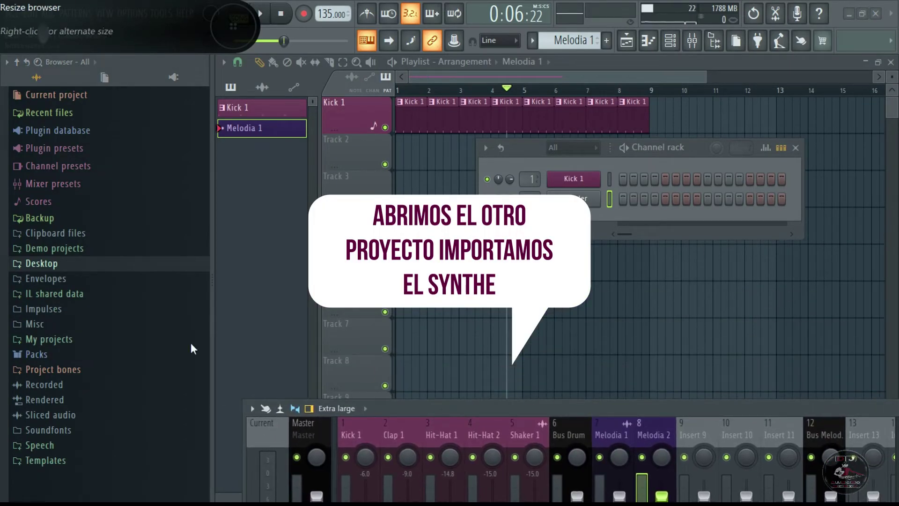
Load Melodia 1 from the desktop's 01 folder into the Sampler channel and move the Channel rack lower over the playlist.
left_click(18, 265)
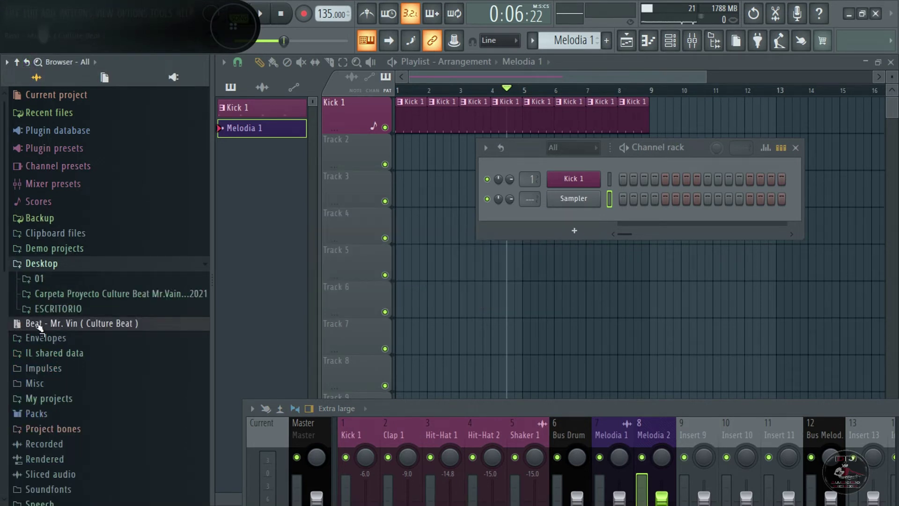
left_click(27, 281)
left_click_drag(37, 295, 589, 206)
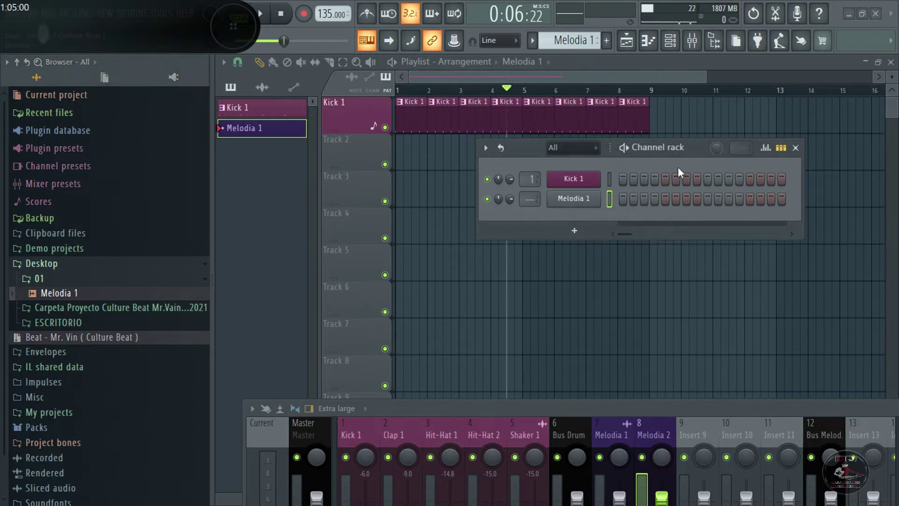
left_click_drag(697, 158, 752, 235)
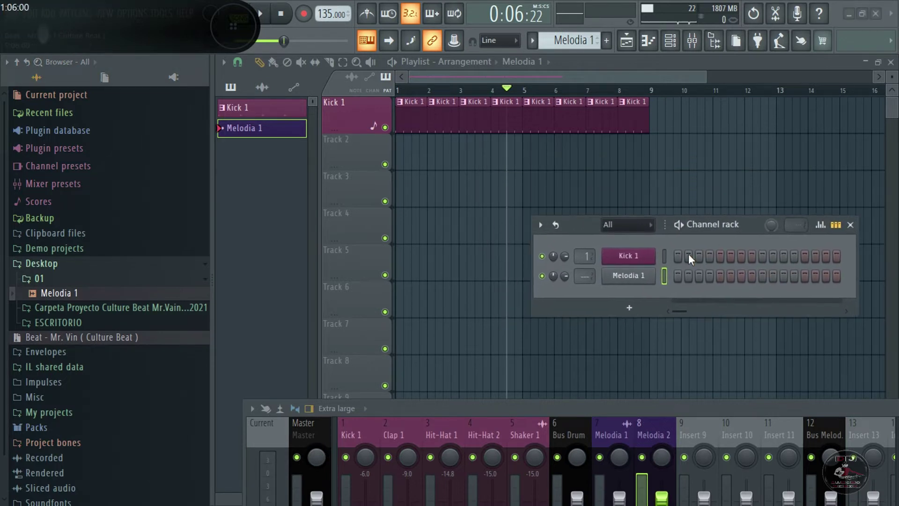
Place the Melodia 1 sample from its channel settings as an audio clip at the start of playlist Track 5, and uncover the clip.
left_click(632, 277)
left_click_drag(487, 245, 583, 153)
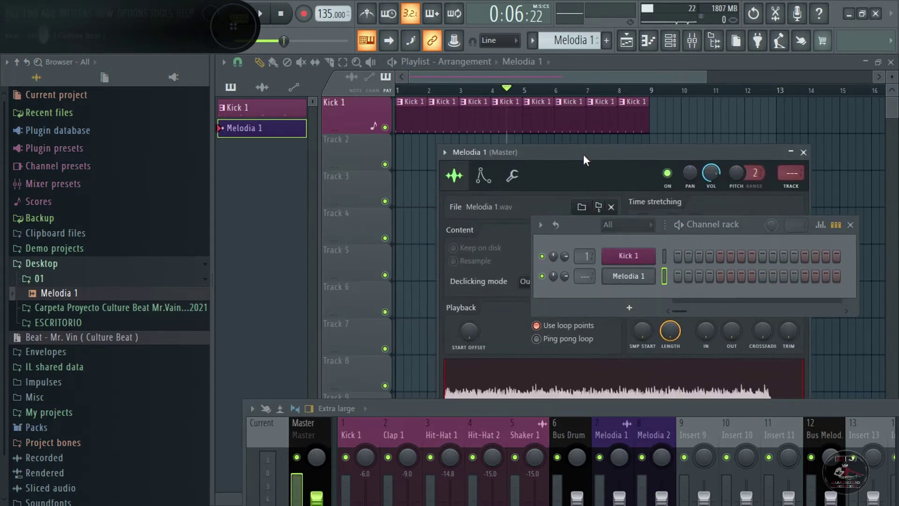
left_click_drag(591, 409, 590, 470)
left_click_drag(583, 148, 744, 136)
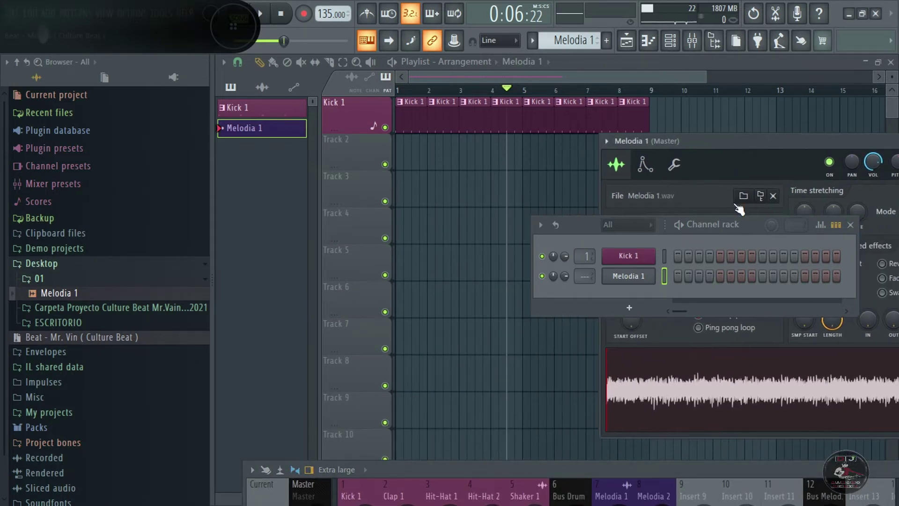
left_click_drag(715, 399, 398, 269)
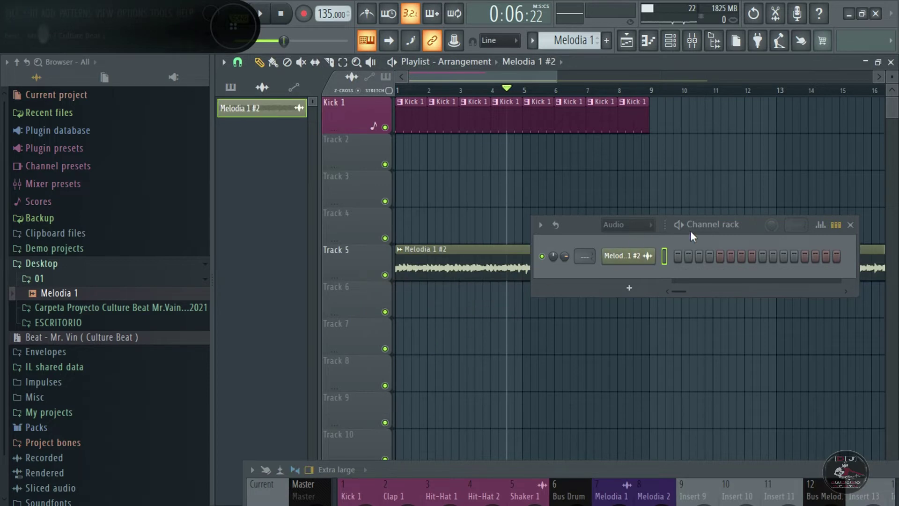
left_click_drag(754, 222, 604, 320)
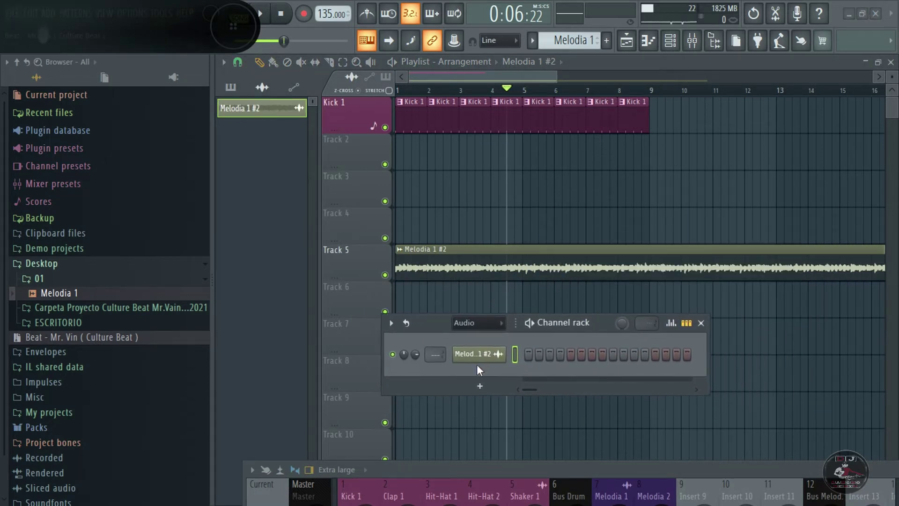
Return the playhead to the song start and delete the Melodia 1 sampler channel, showing all channels in the Channel rack.
left_click_drag(511, 93, 404, 95)
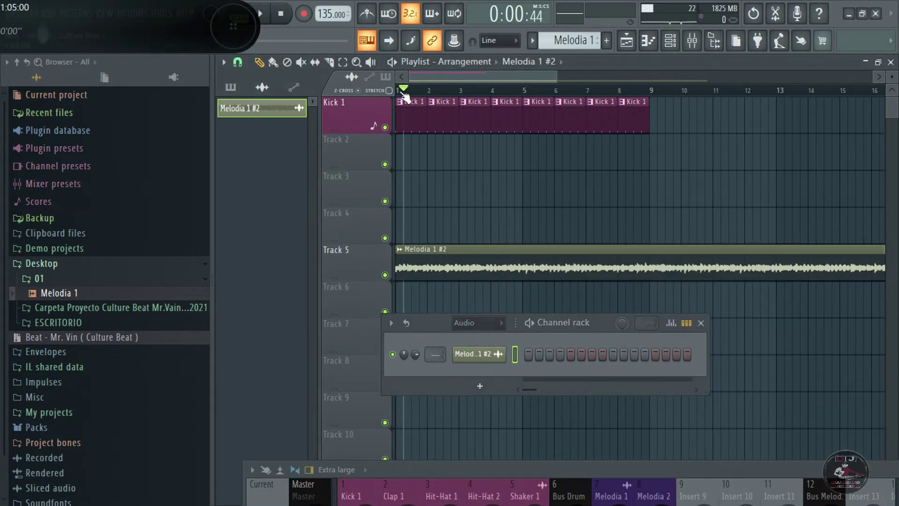
left_click_drag(585, 323, 604, 283)
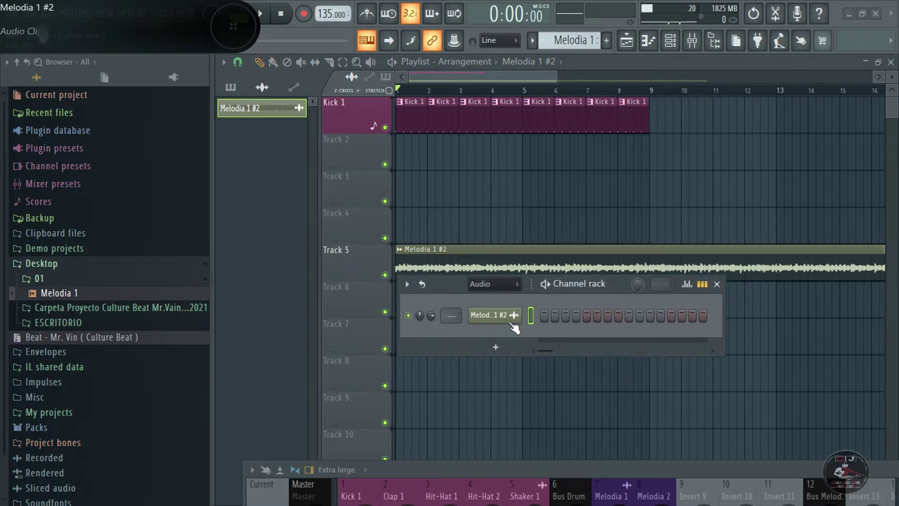
left_click(510, 283)
left_click(491, 298)
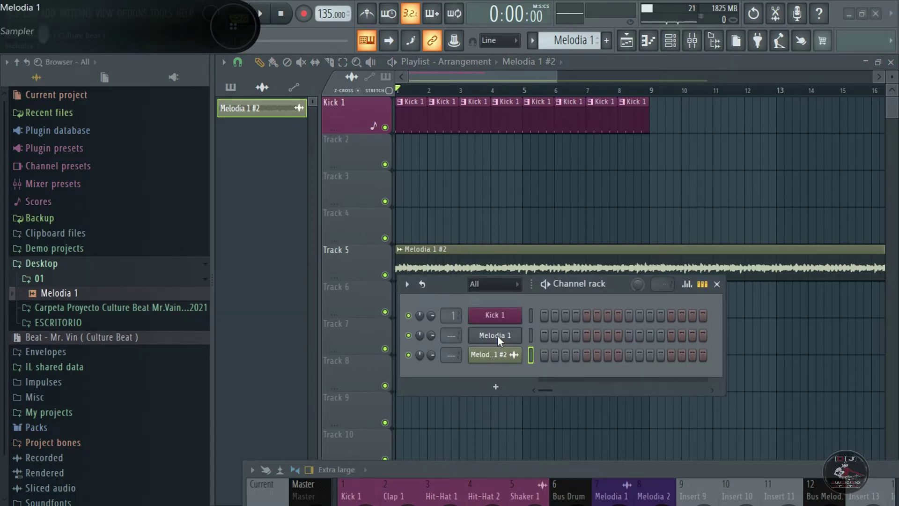
right_click(518, 335)
left_click(546, 456)
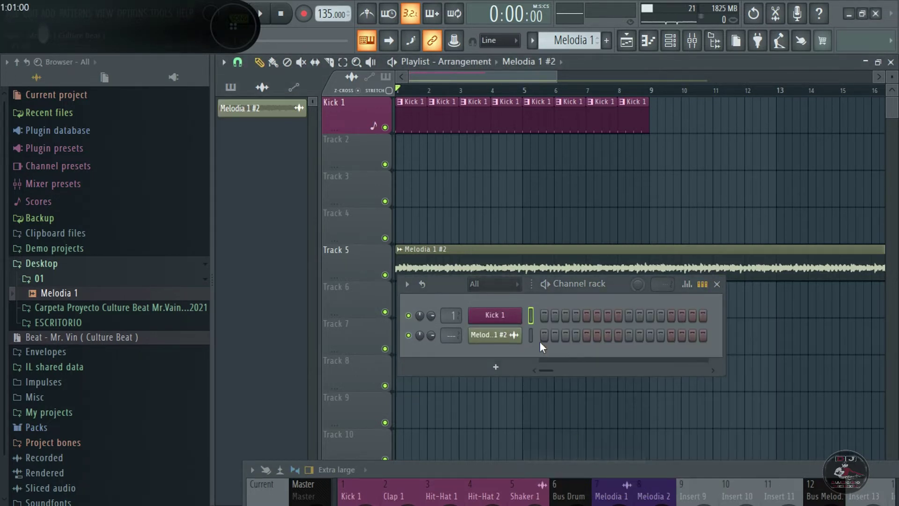
Rename the Melodia 1 #2 audio clip channel as Melodia 1 and colour it dark slate blue, #332659.
right_click(495, 336)
left_click(571, 347)
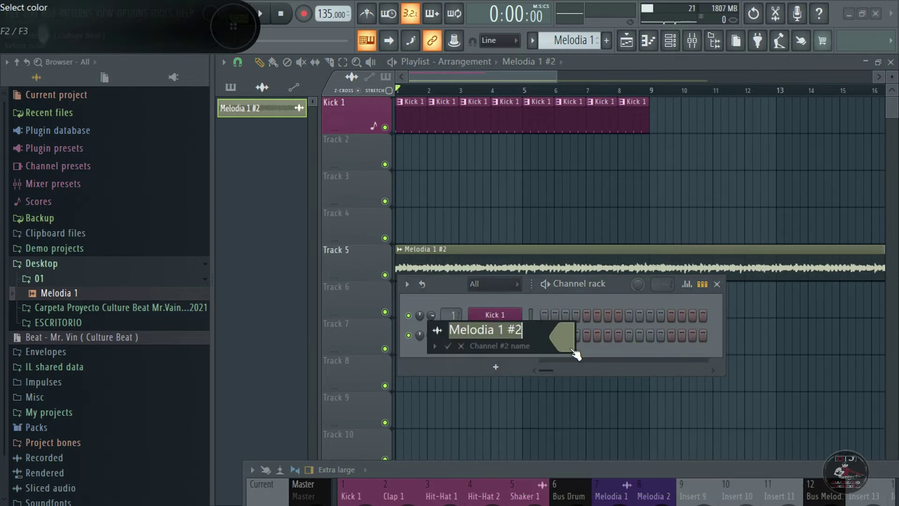
key("BackSpace")
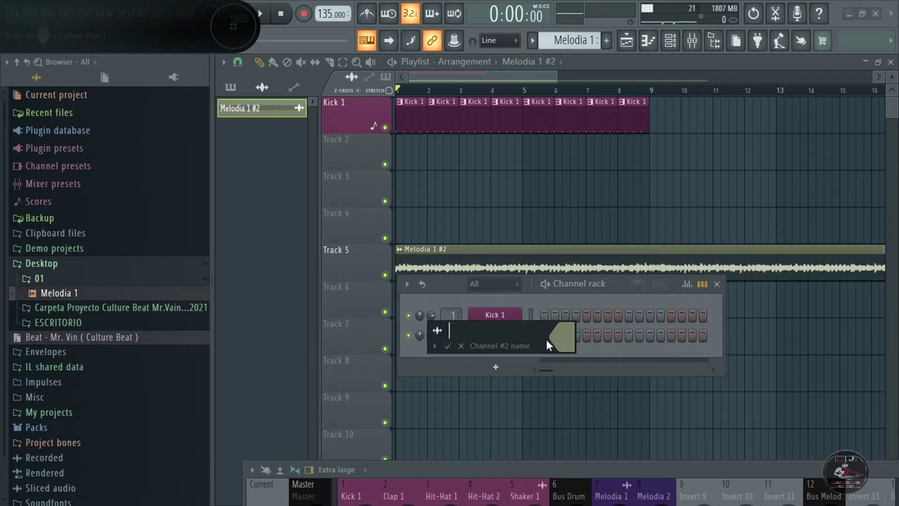
type("Melodia 1")
left_click(568, 344)
left_click(604, 374)
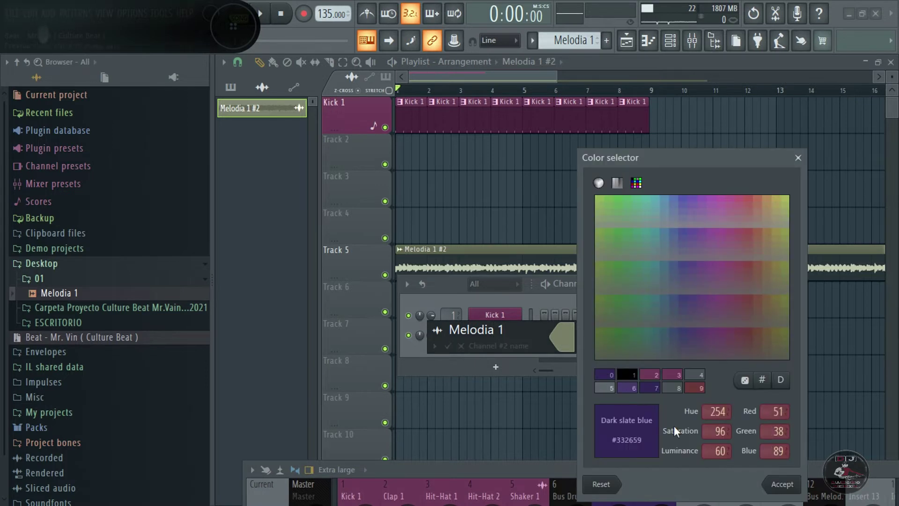
left_click(787, 484)
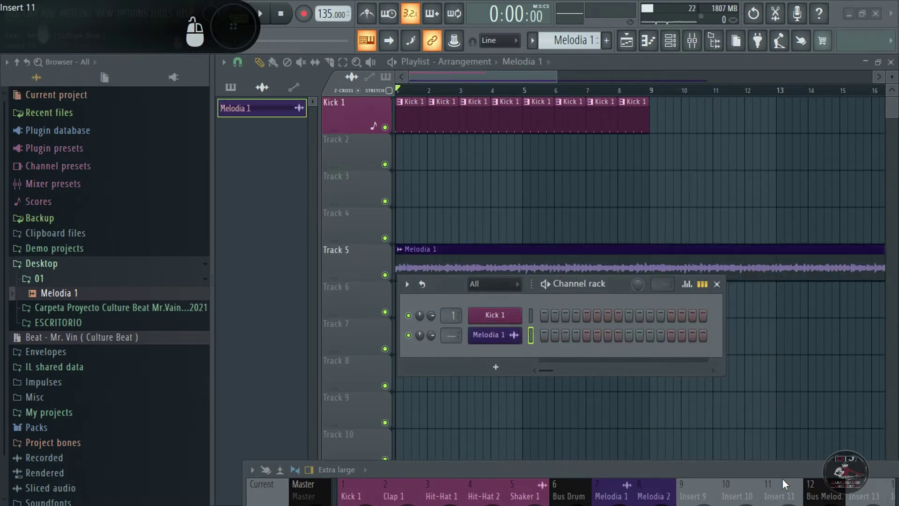
Give Track 5 the name and colour of its Melodia 1 clip, and move the Channel rack down off the clip.
right_click(367, 265)
left_click(387, 246)
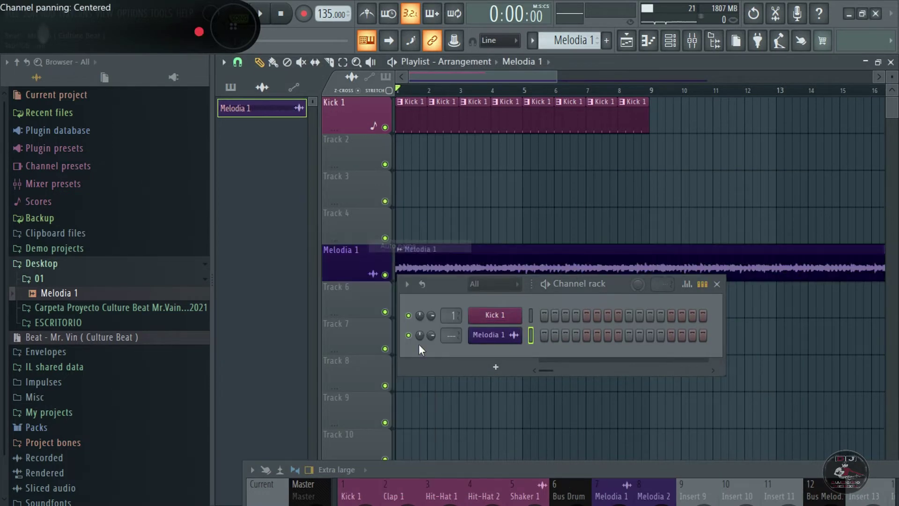
left_click_drag(626, 283, 571, 343)
Mute the Kick 1 track and audition Melodia 1 over a bars 1 to 8 time selection, clearing the selection when done.
left_click(385, 129)
key("space")
key("space")
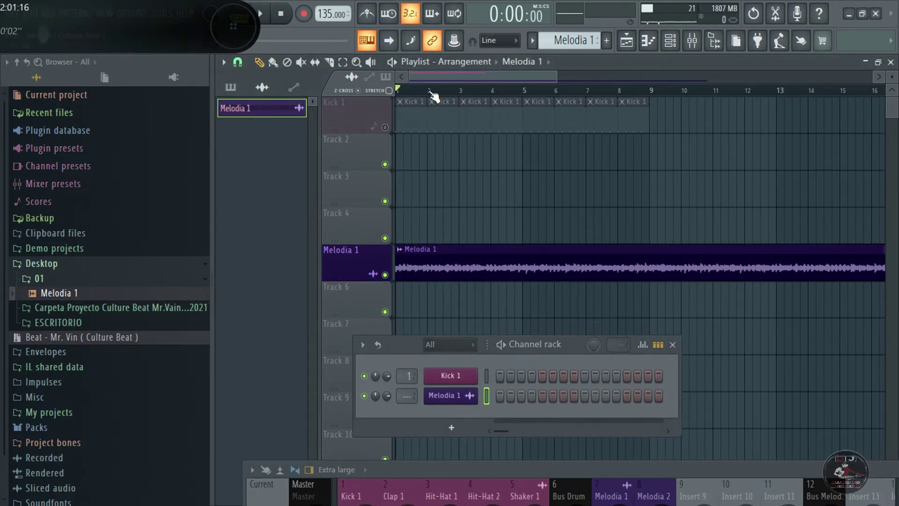
left_click_drag(397, 90, 648, 129)
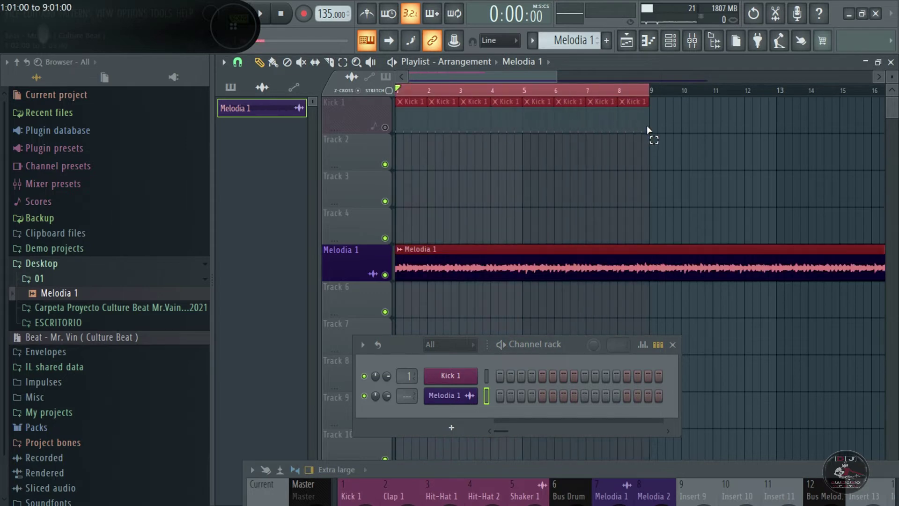
key("space")
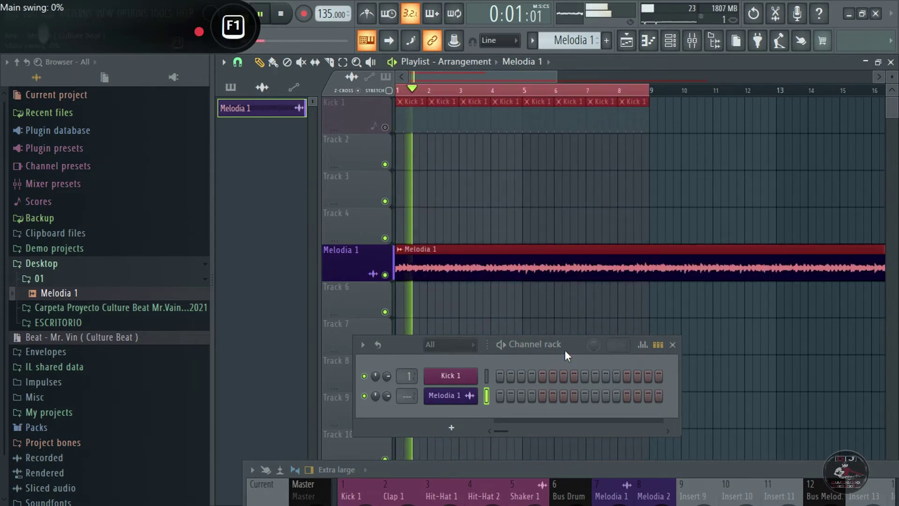
left_click_drag(564, 345, 601, 313)
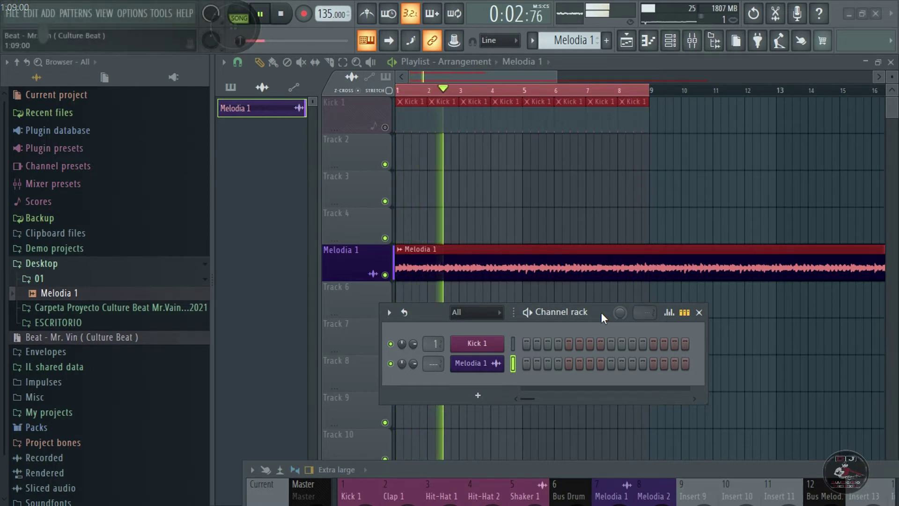
key("space")
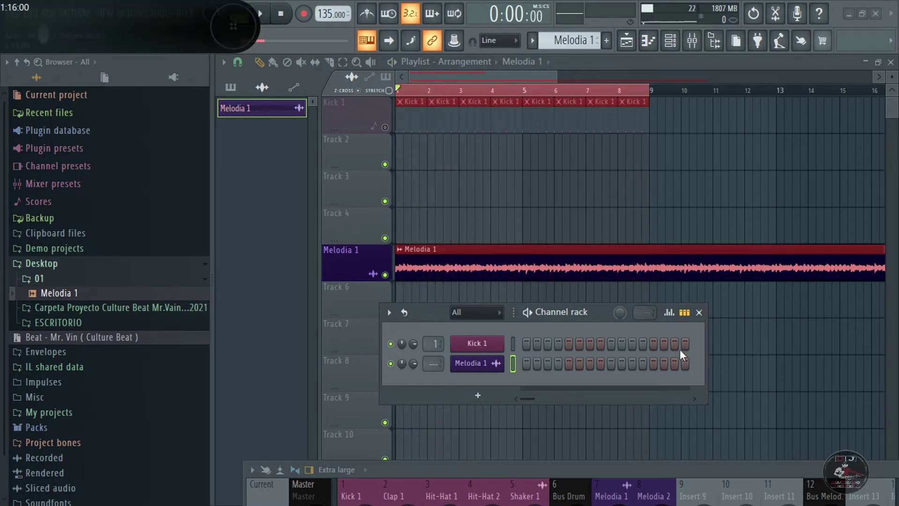
left_click(699, 313)
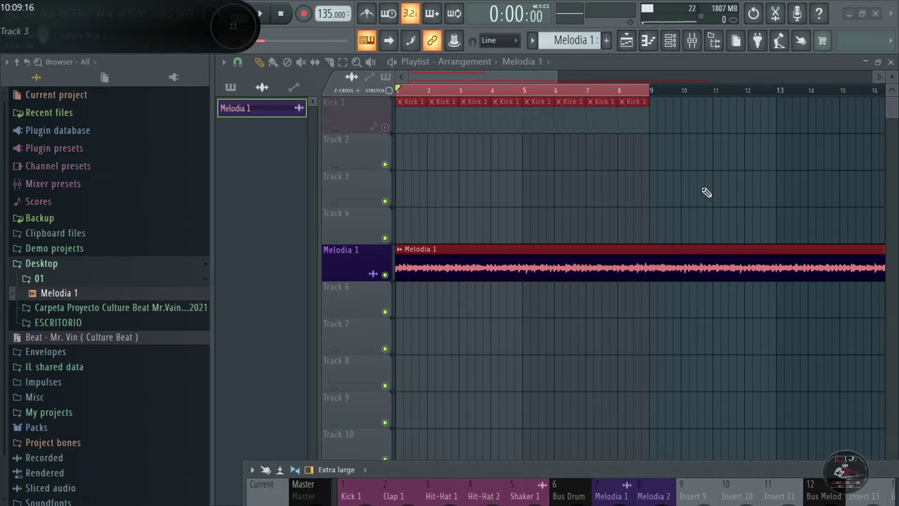
left_click(605, 92)
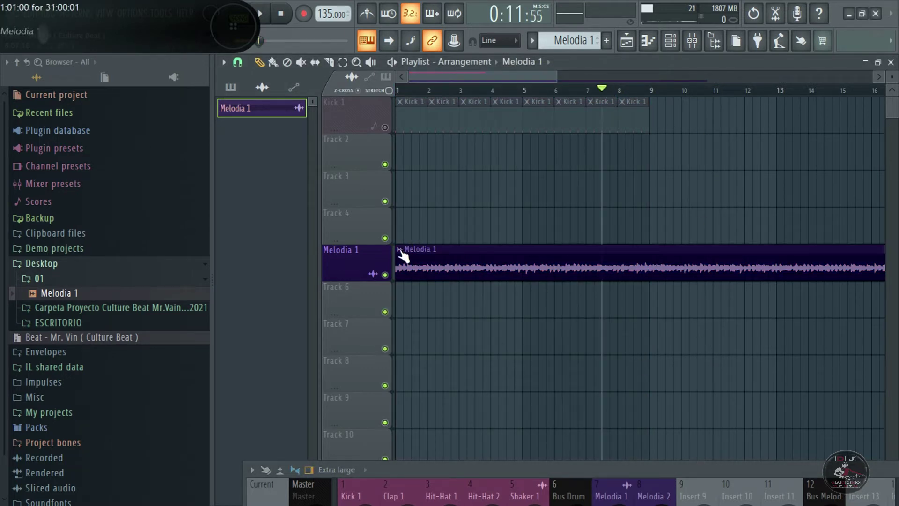
Set the Melodia 1 clip's time stretching mode to Stretch and close its settings.
double_click(488, 265)
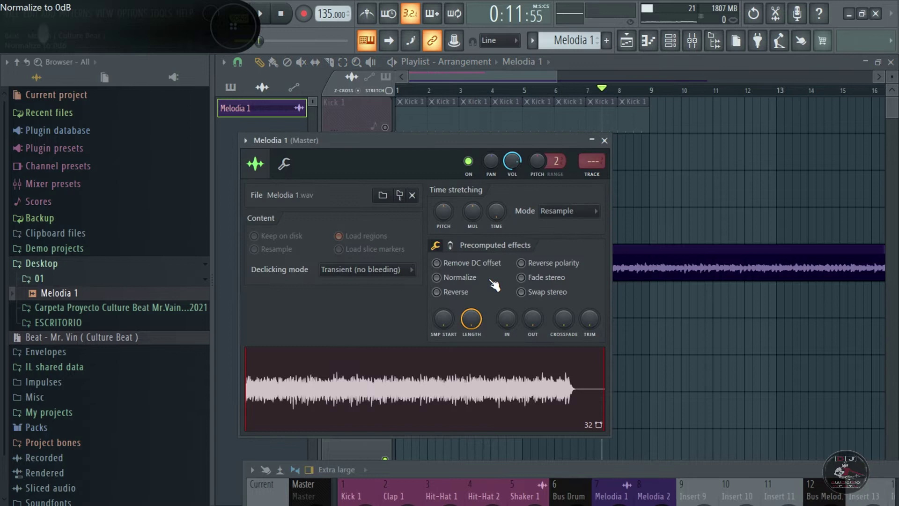
left_click(594, 211)
left_click(563, 247)
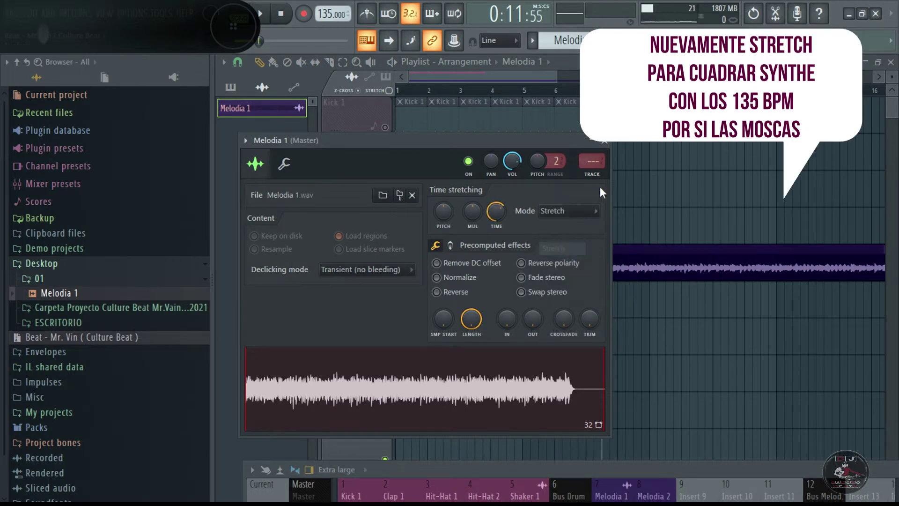
left_click(604, 141)
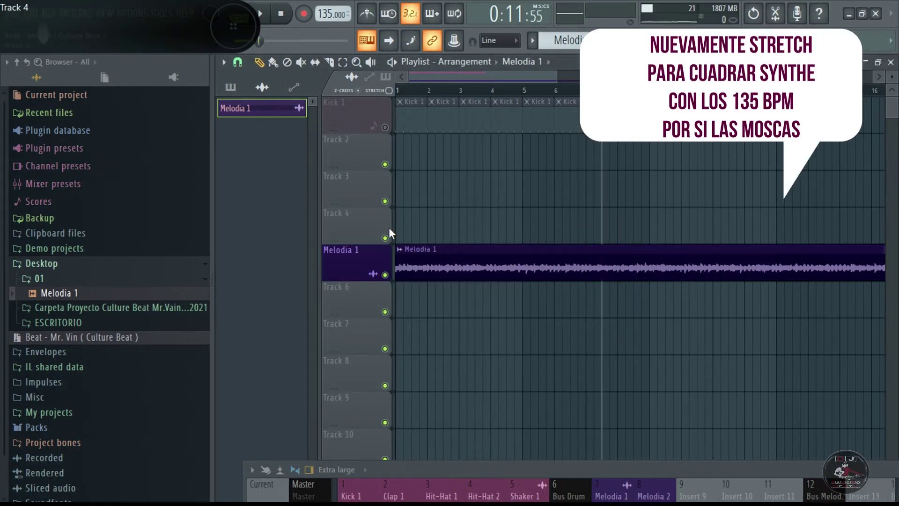
Fit the Melodia 1 clip to the project tempo using the 75 to 150 BPM detection range.
left_click(397, 248)
left_click(517, 336)
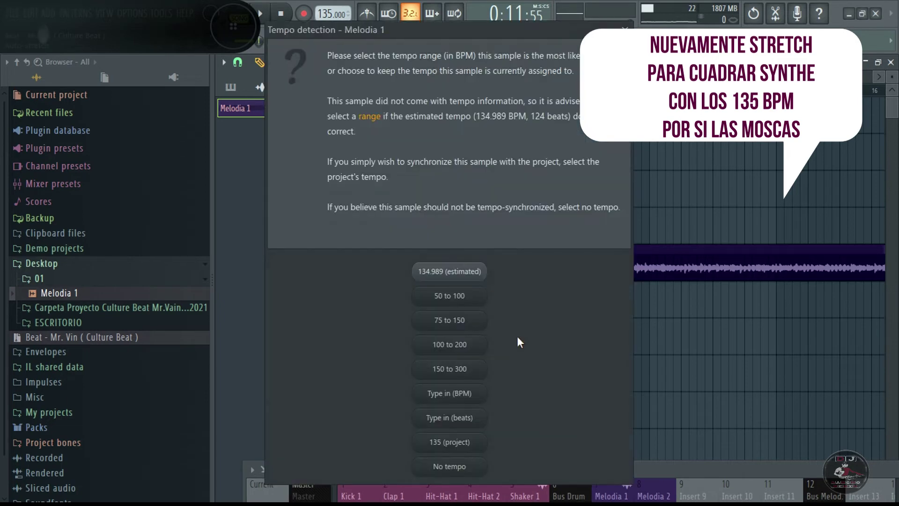
left_click(458, 320)
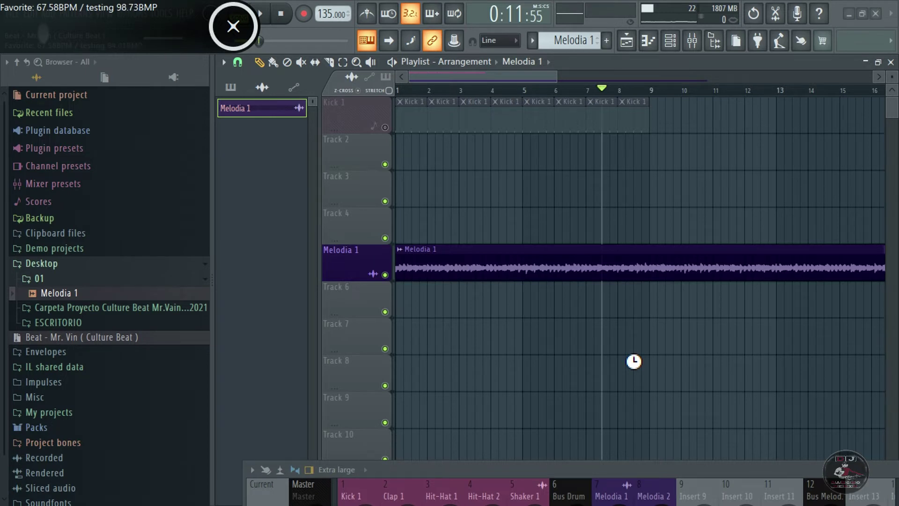
Play the tempo-fitted Melodia 1 clip from the song start with the Kick 1 track muted.
left_click_drag(602, 91, 398, 93)
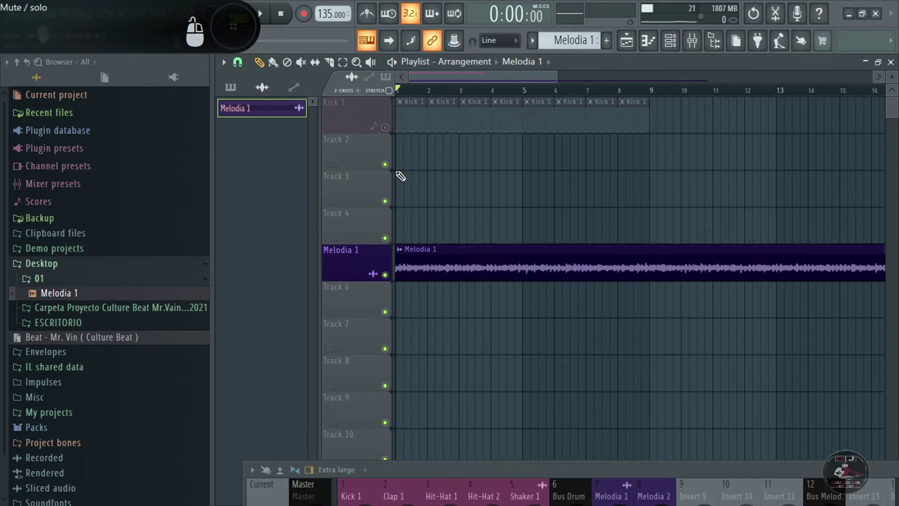
key("space")
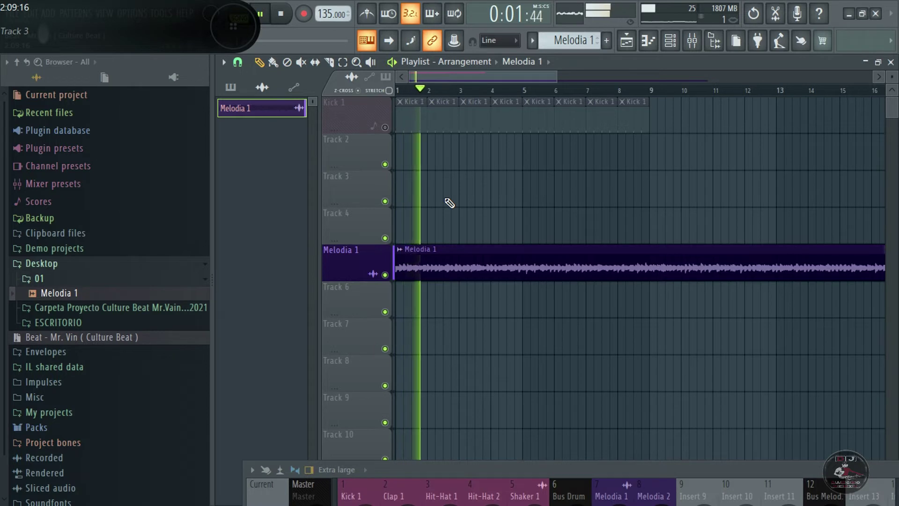
Unmute the Kick 1 track and play it together with the tempo-fitted Melodia 1 clip from the song start.
key("space")
left_click(385, 127)
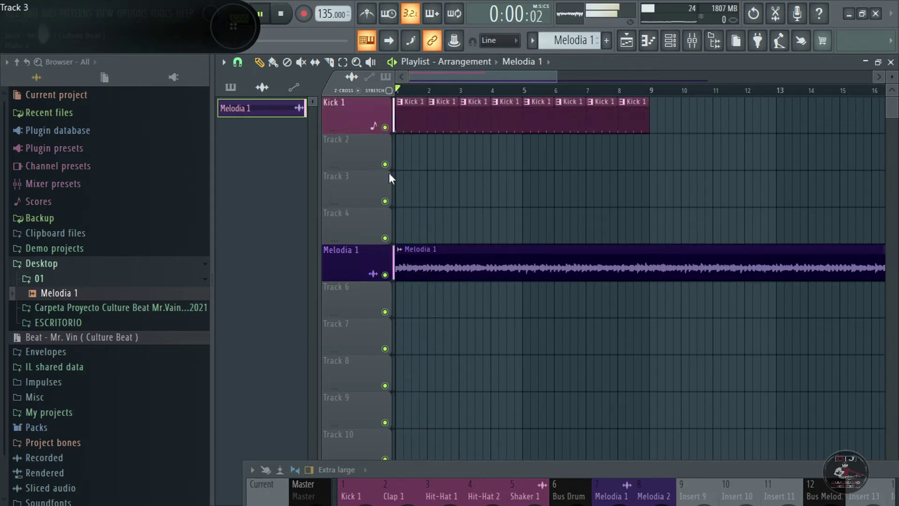
key("space")
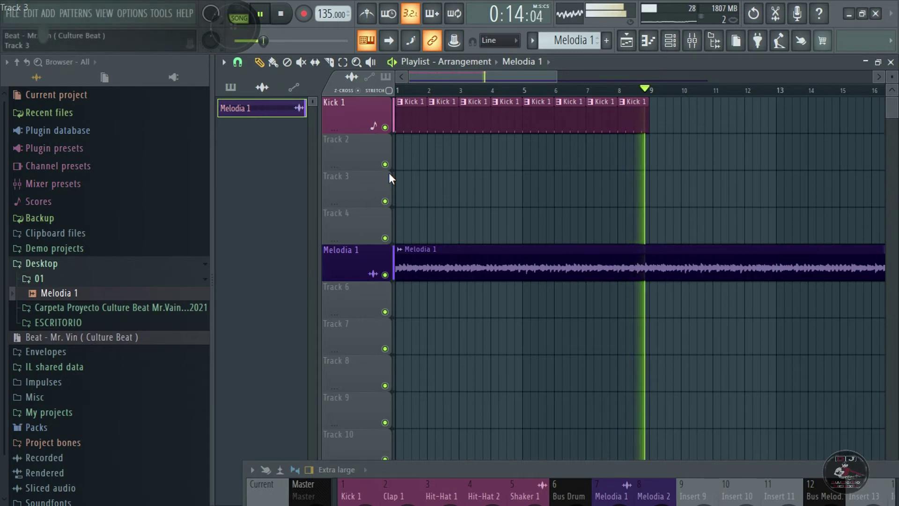
key("space")
Bring up the mixer and channel rack, and route the Melodia 1 channel to mixer insert 7.
scroll(587, 95, "down", 5)
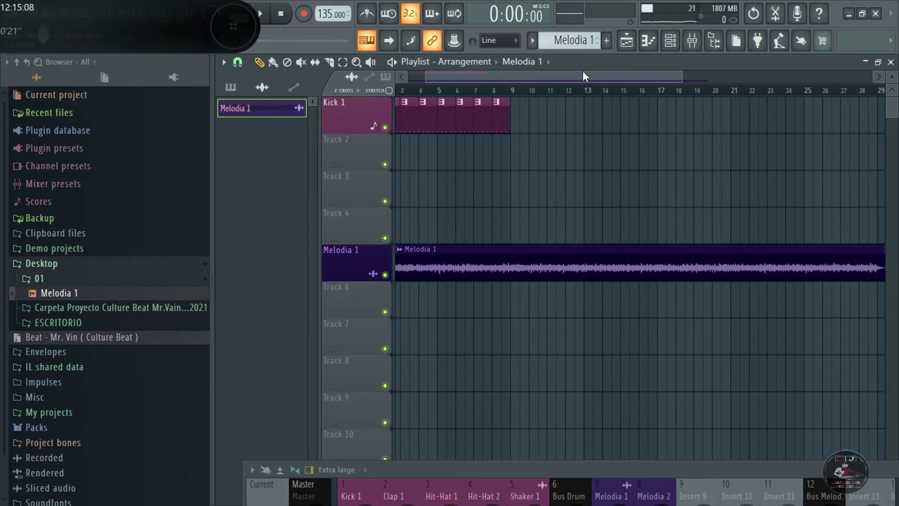
scroll(582, 71, "up", 1)
left_click_drag(574, 467, 530, 314)
left_click(670, 41)
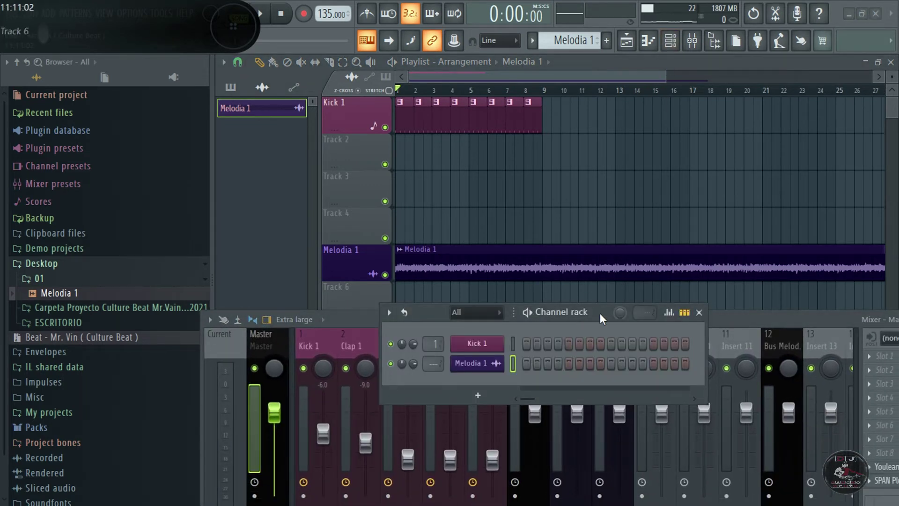
left_click_drag(599, 313, 595, 170)
left_click_drag(572, 337, 558, 273)
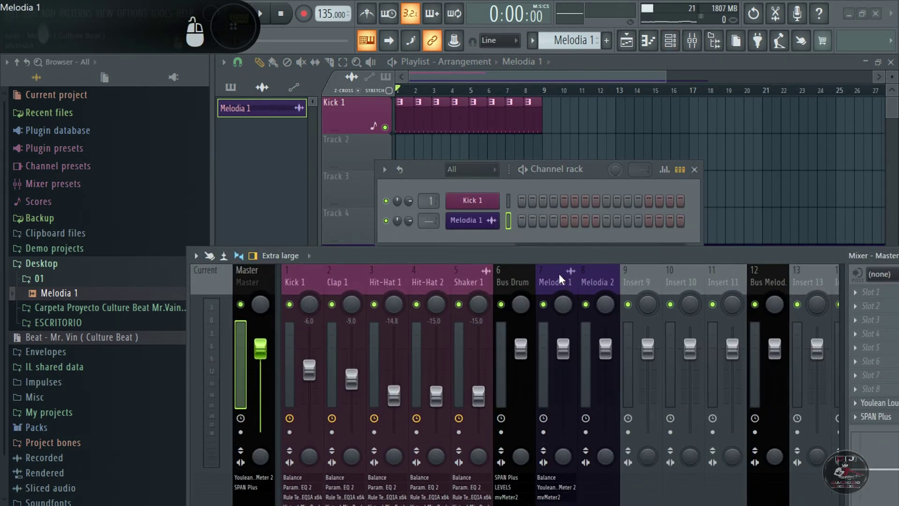
left_click(553, 274)
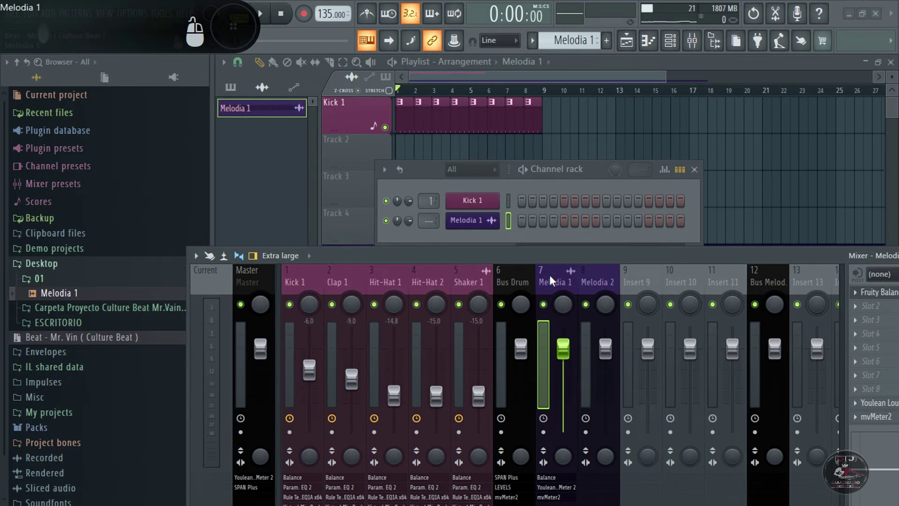
key("ctrl+l")
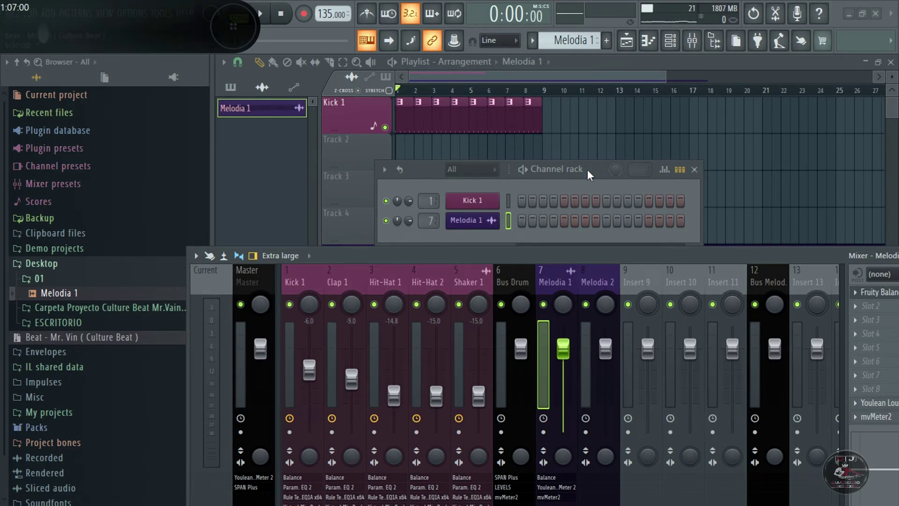
Solo the Melodia 1 playlist track, play it to check the signal on insert 7, and close the channel rack.
left_click_drag(587, 170, 593, 131)
left_click_drag(596, 254, 427, 296)
right_click(384, 275)
key("space")
key("space")
key("space")
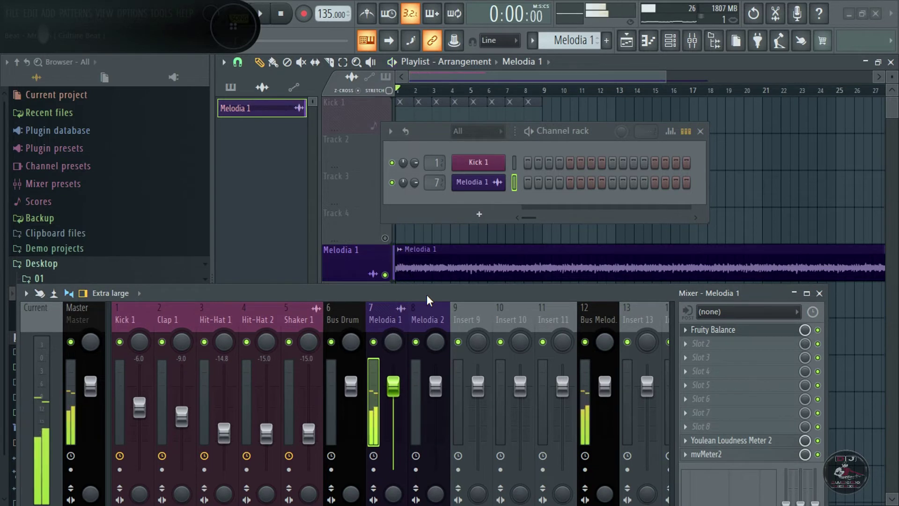
key("space")
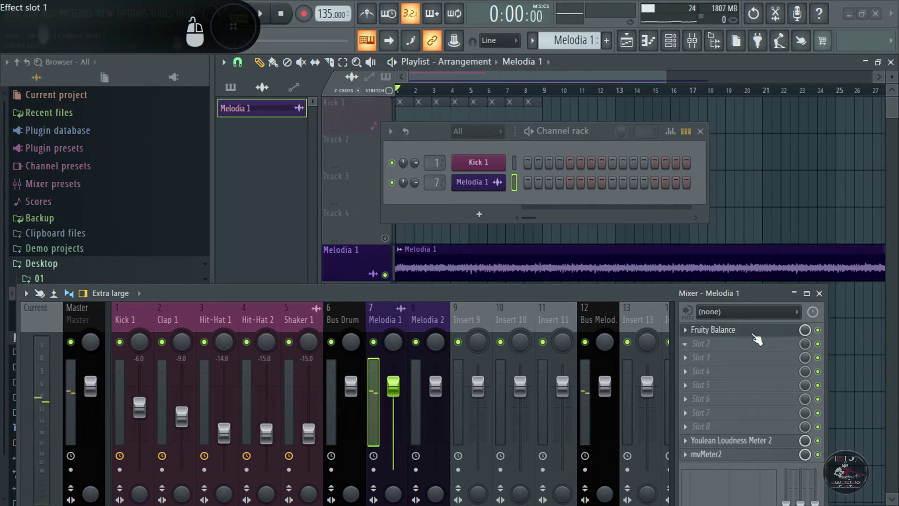
left_click_drag(613, 288, 652, 314)
left_click(700, 131)
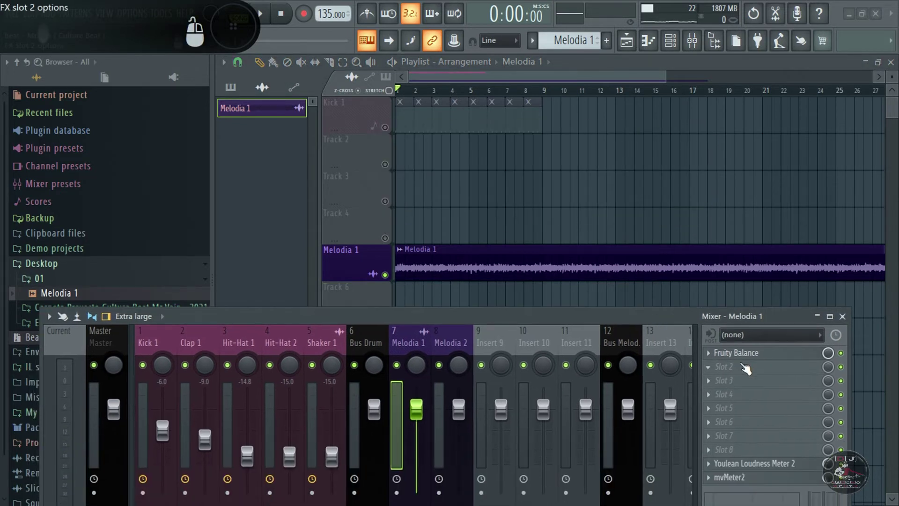
Open Fruity Balance and Youlean Loudness Meter 2 from the Melodia 1 insert and arrange their windows beside the mixer.
left_click_drag(582, 327, 717, 468)
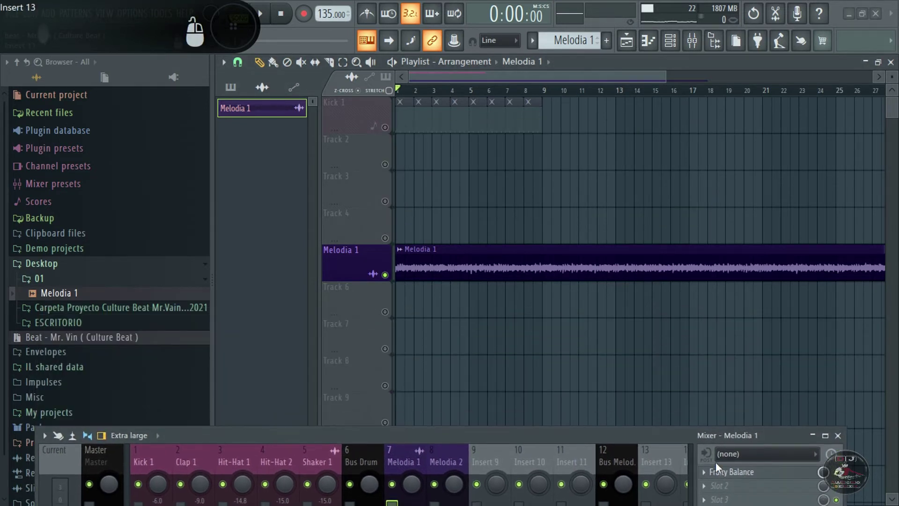
left_click(770, 474)
left_click_drag(562, 344, 651, 115)
left_click_drag(519, 437, 560, 255)
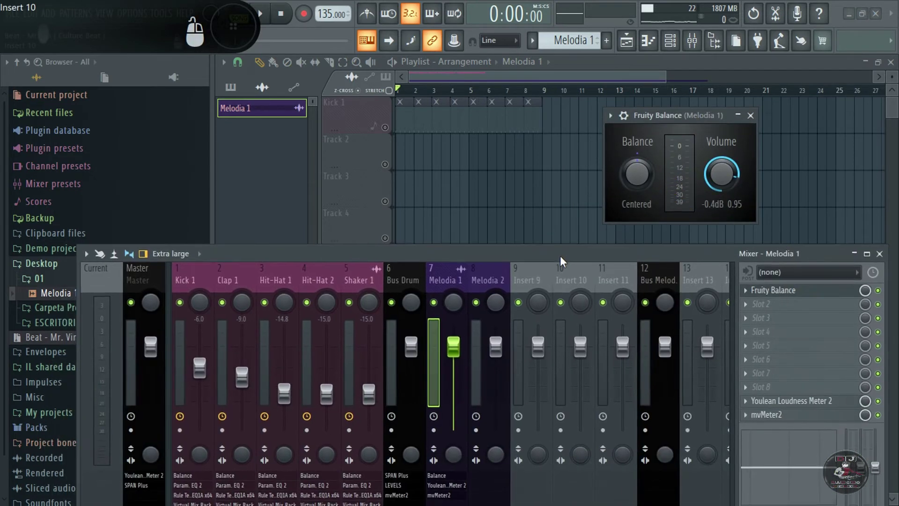
left_click(773, 402)
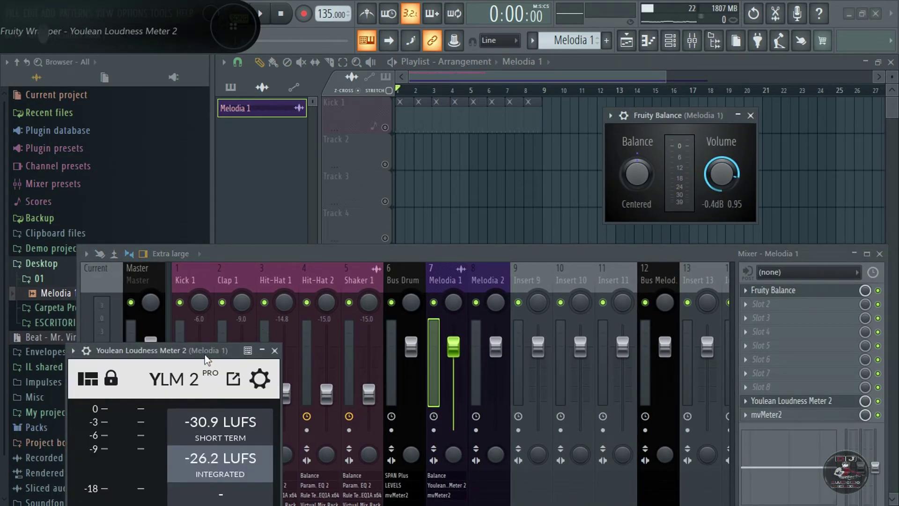
left_click_drag(206, 359, 161, 102)
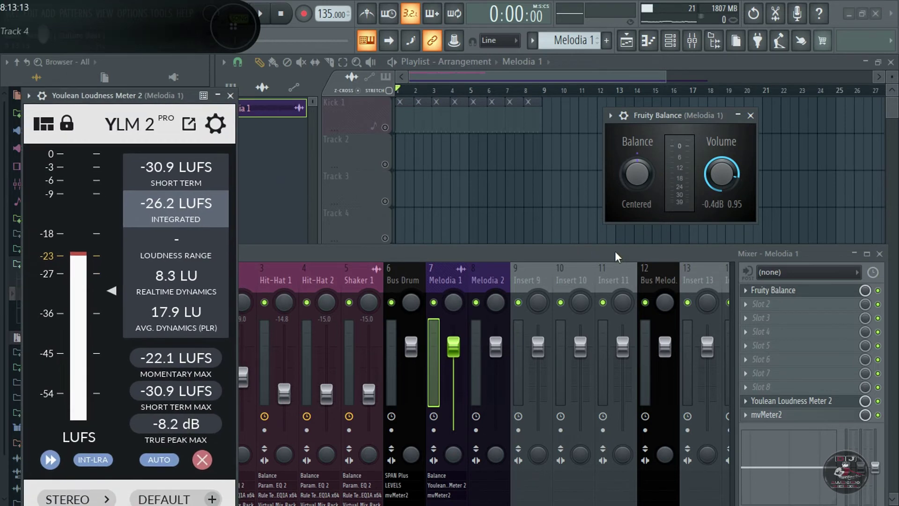
left_click_drag(615, 251, 688, 347)
Loop Melodia 1 over a bars 1 to 4 time selection, keeping the loudness meter and Fruity Balance in view.
key("space")
key("space")
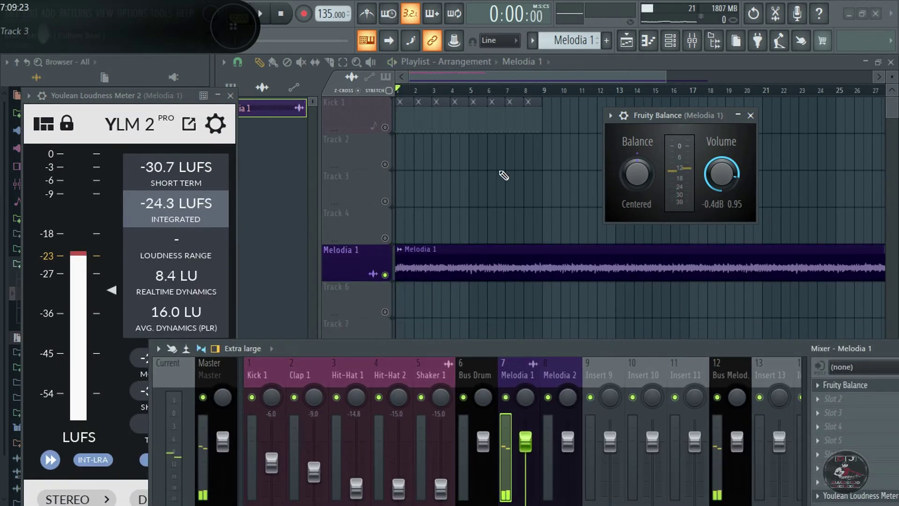
left_click_drag(401, 94, 482, 102)
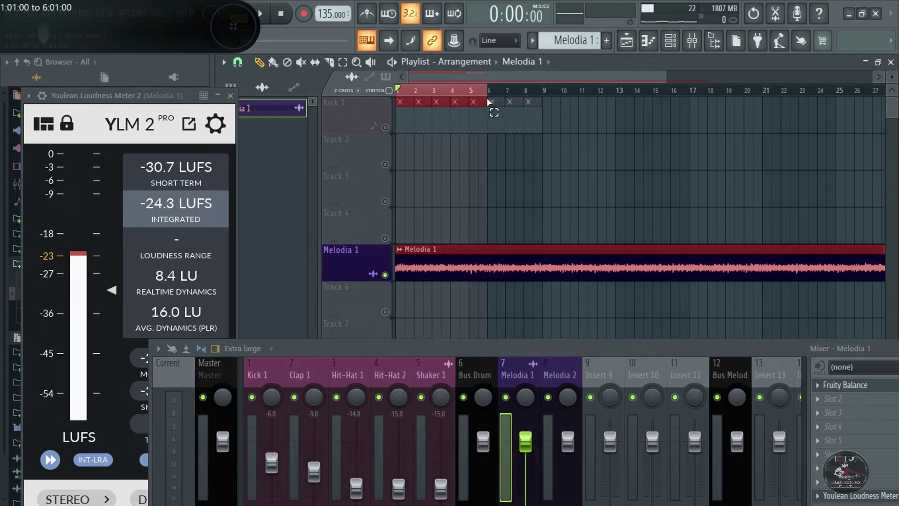
key("space")
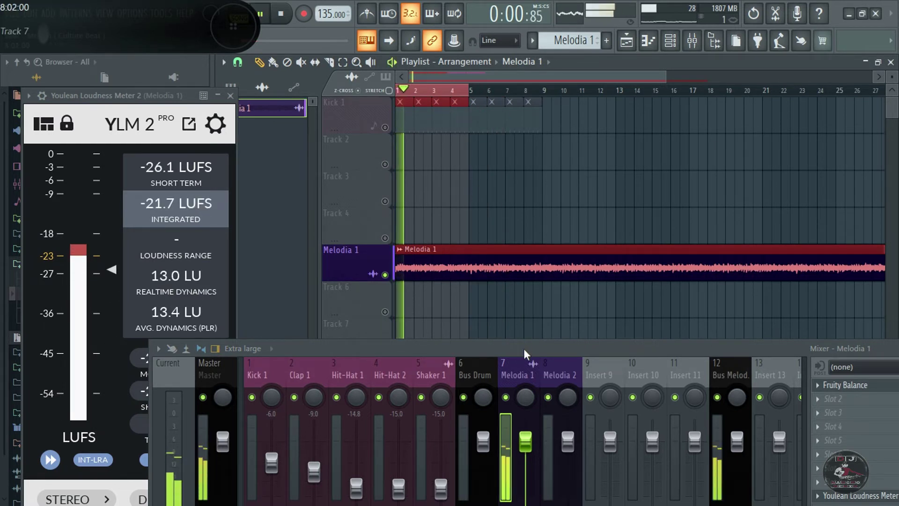
left_click_drag(640, 257, 539, 263)
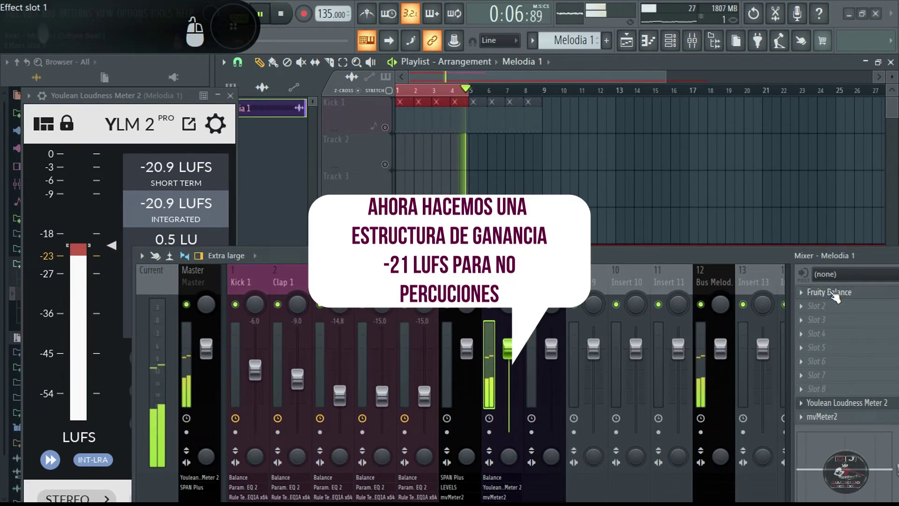
left_click_drag(686, 256, 660, 374)
left_click(807, 411)
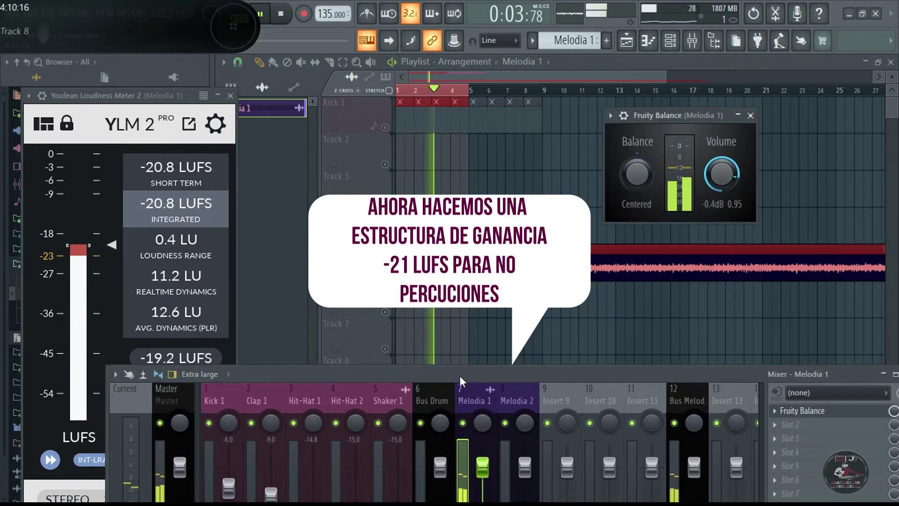
left_click_drag(459, 375, 426, 392)
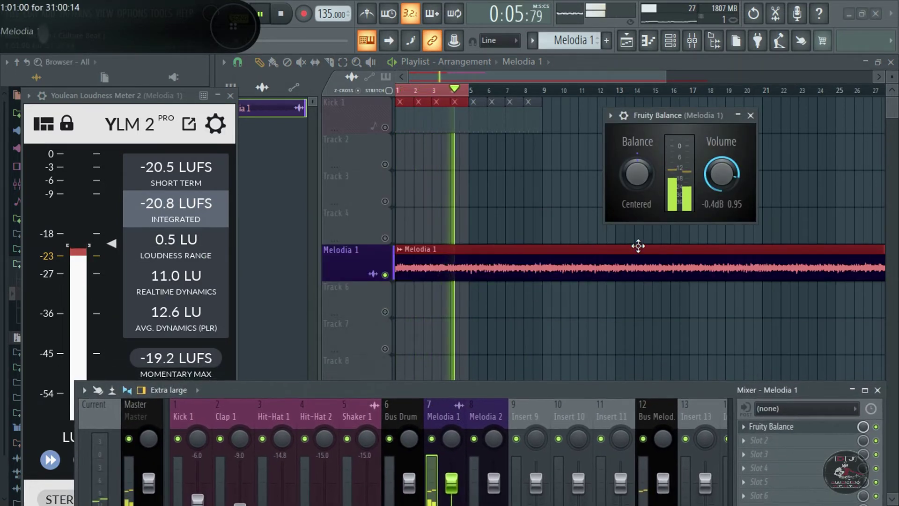
Set Melodia 1's Fruity Balance volume to -1.2 dB, resetting the loudness meter while adjusting, and close Fruity Balance.
scroll(719, 176, "down", 1)
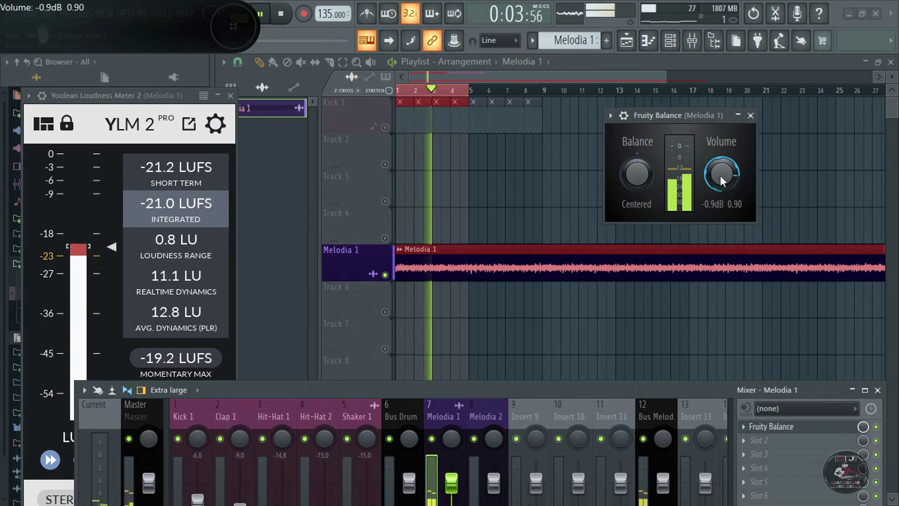
scroll(720, 176, "down", 2)
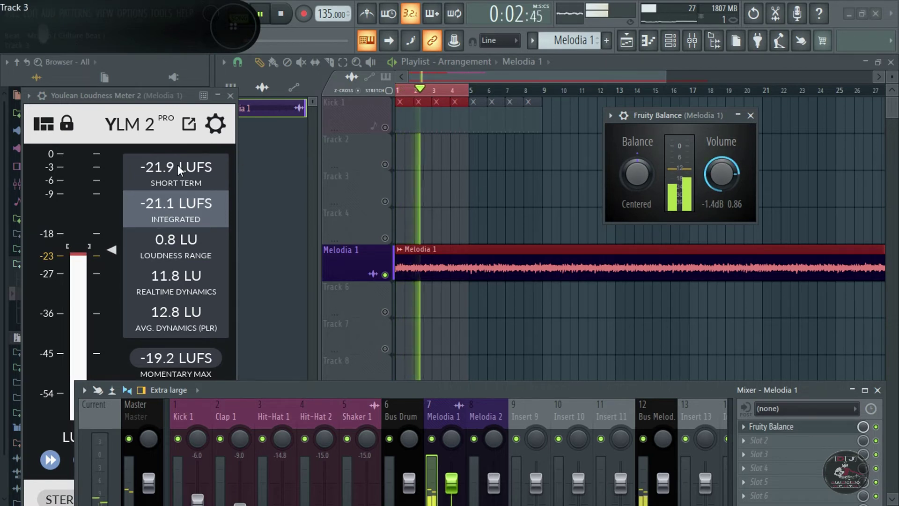
left_click(230, 298)
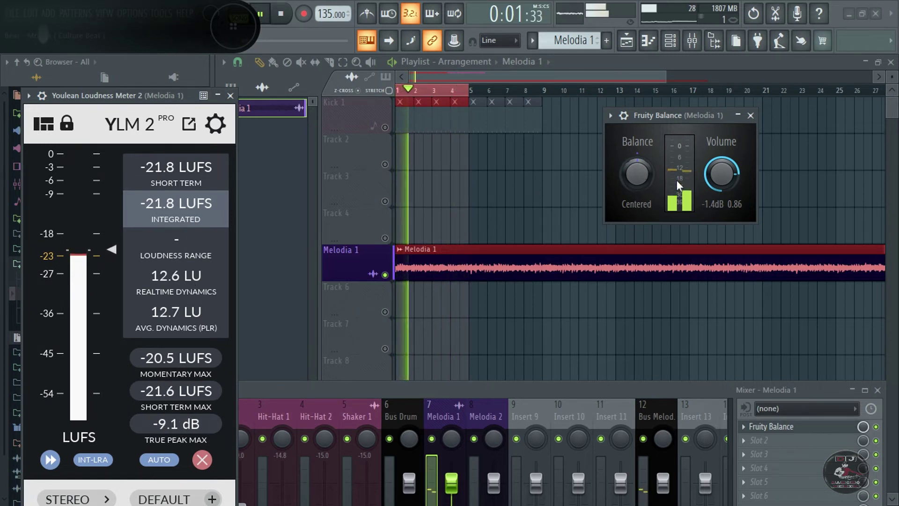
left_click_drag(721, 173, 721, 169)
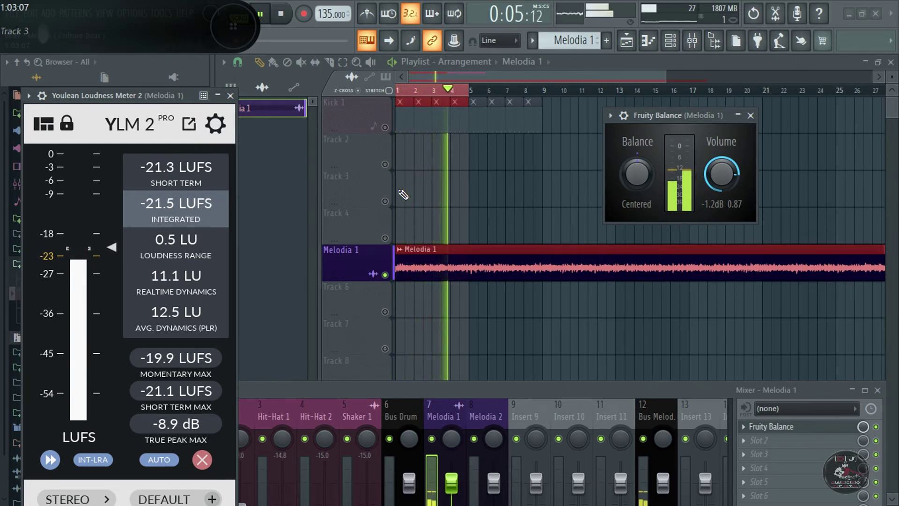
key("space")
left_click_drag(689, 116, 560, 127)
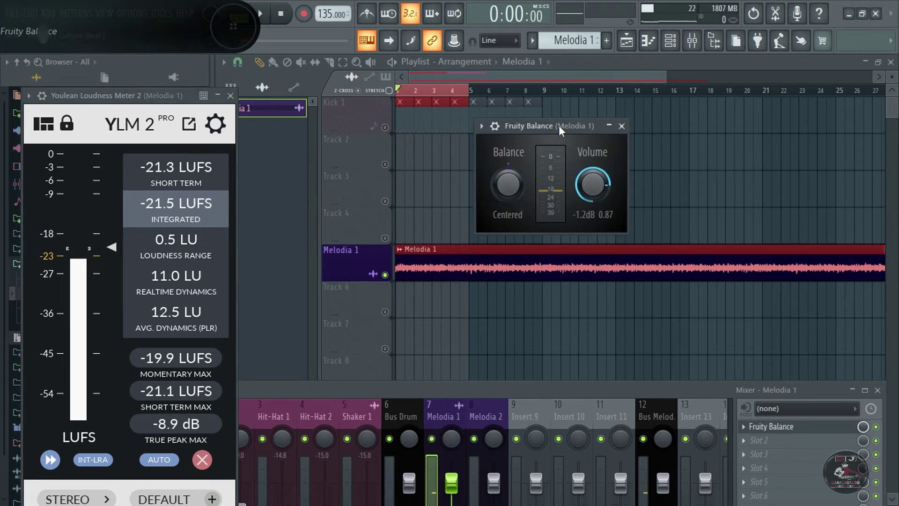
left_click(622, 125)
Load Fruity Parametric EQ 2 into slot 2 of the Melodia 1 insert, shrink its window and detach it.
left_click_drag(707, 391, 628, 166)
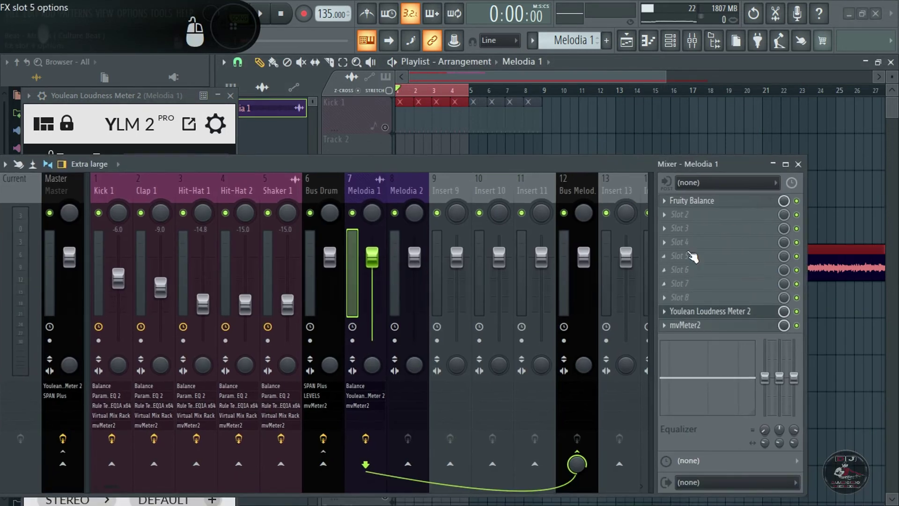
left_click(664, 215)
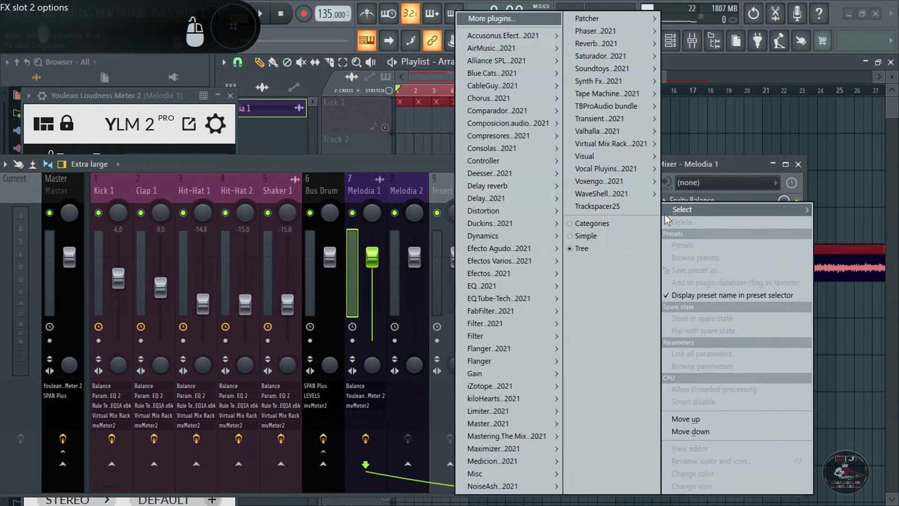
mouse_move(507, 333)
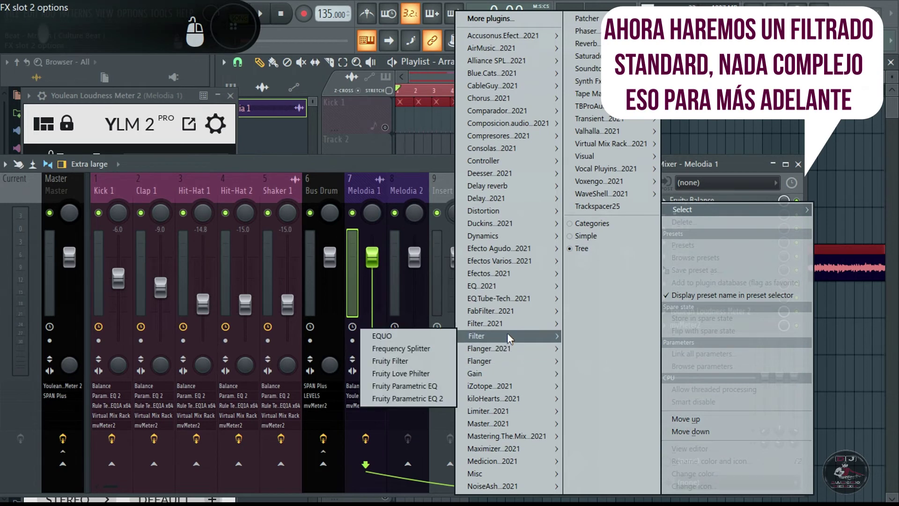
left_click(412, 455)
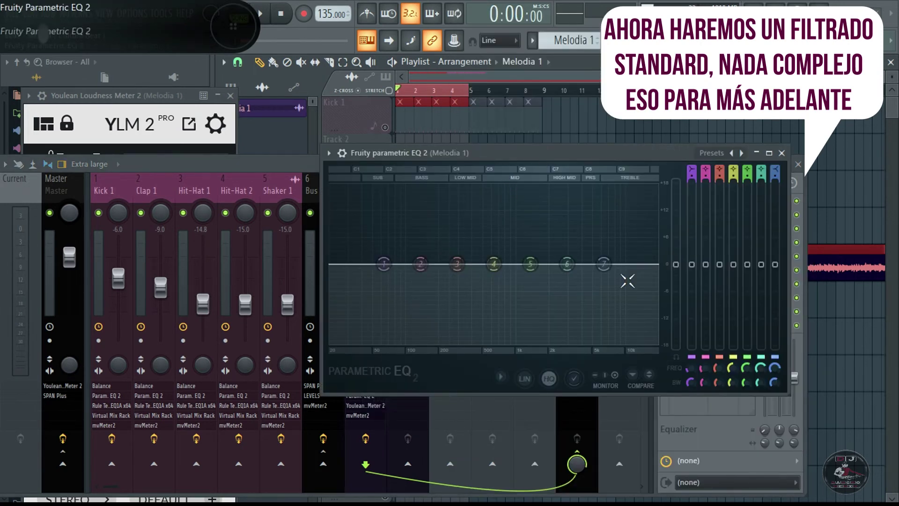
left_click_drag(789, 395, 721, 350)
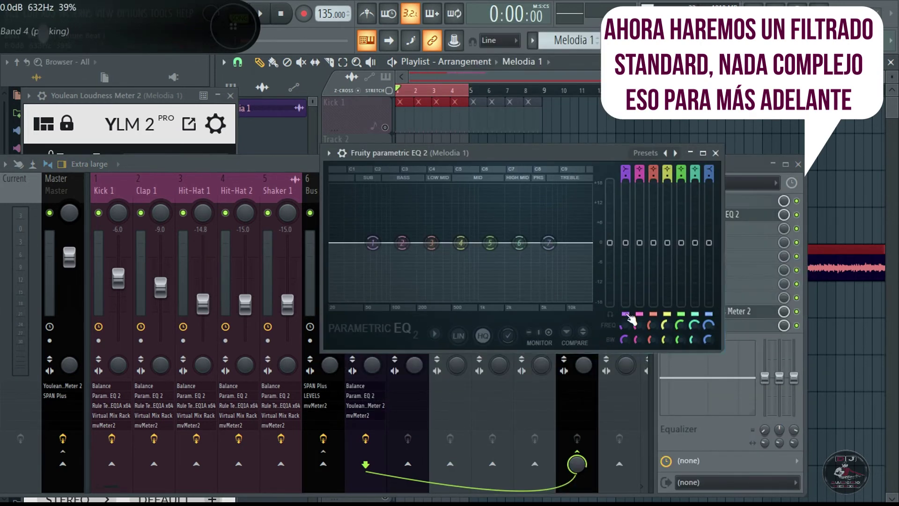
left_click(330, 154)
left_click(493, 188)
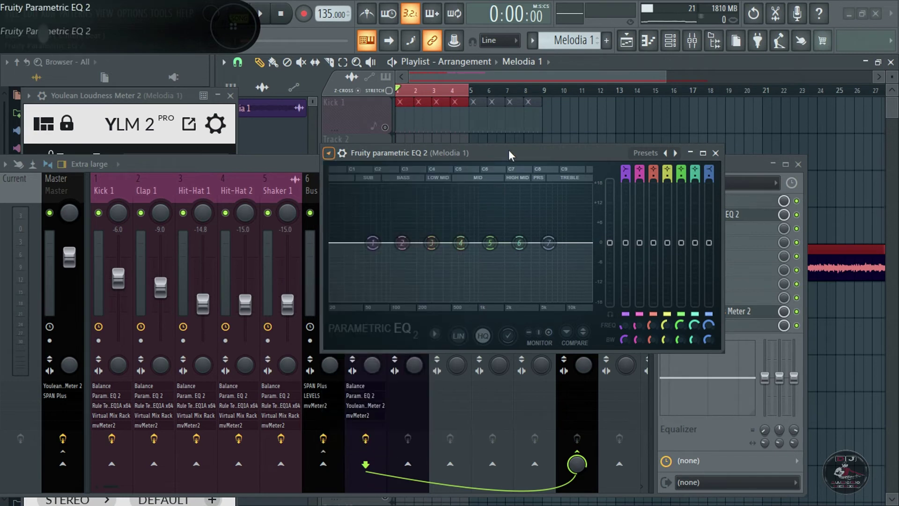
Place the equalizer and mixer windows clear of each other and play Melodia 1 to examine its frequency spectrum.
left_click_drag(508, 153, 597, 325)
left_click_drag(537, 162, 304, 310)
left_click_drag(621, 325, 666, 152)
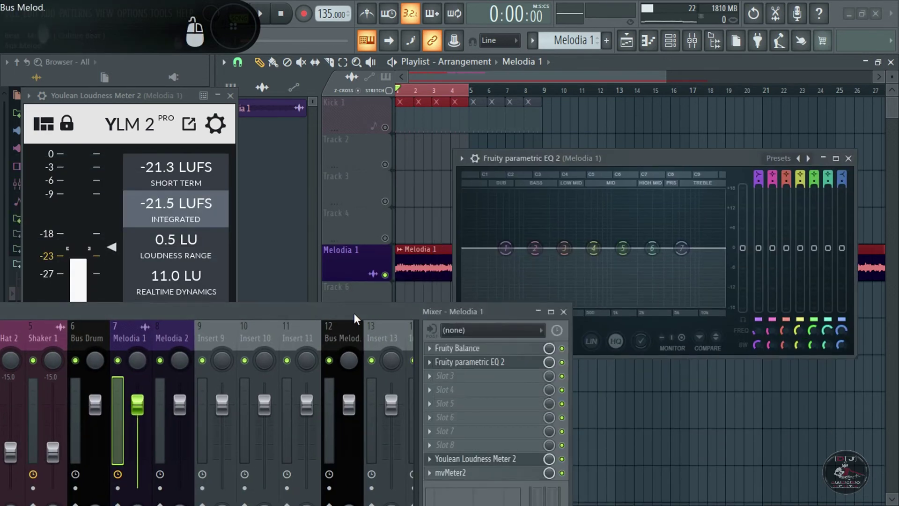
left_click_drag(354, 313, 283, 348)
key("space")
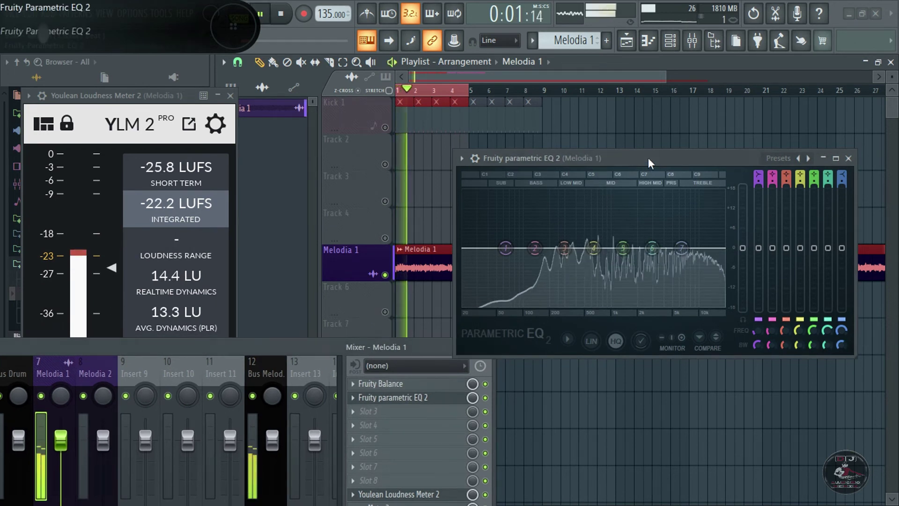
left_click_drag(648, 158, 651, 136)
key("space")
Apply the "20Hz + 18kHz cut" preset to Melodia 1's Fruity Parametric EQ 2.
left_click(464, 136)
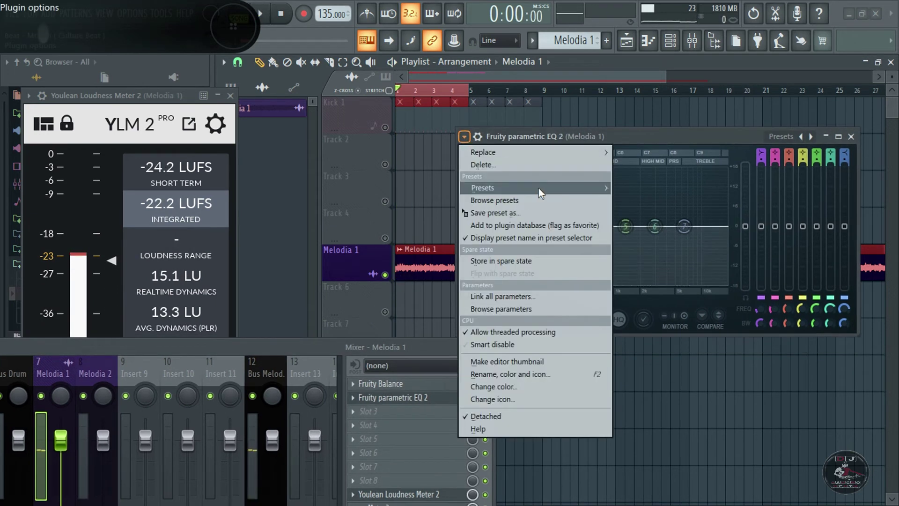
mouse_move(606, 187)
left_click(656, 224)
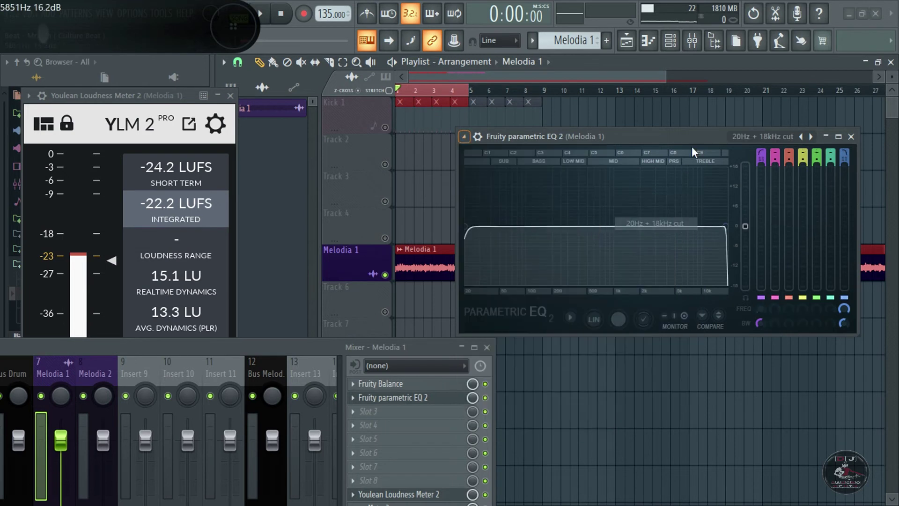
Play Melodia 1 through the equalizer to examine its filtered spectrum and level, and close Fruity Parametric EQ 2.
left_click_drag(689, 135, 667, 147)
key("space")
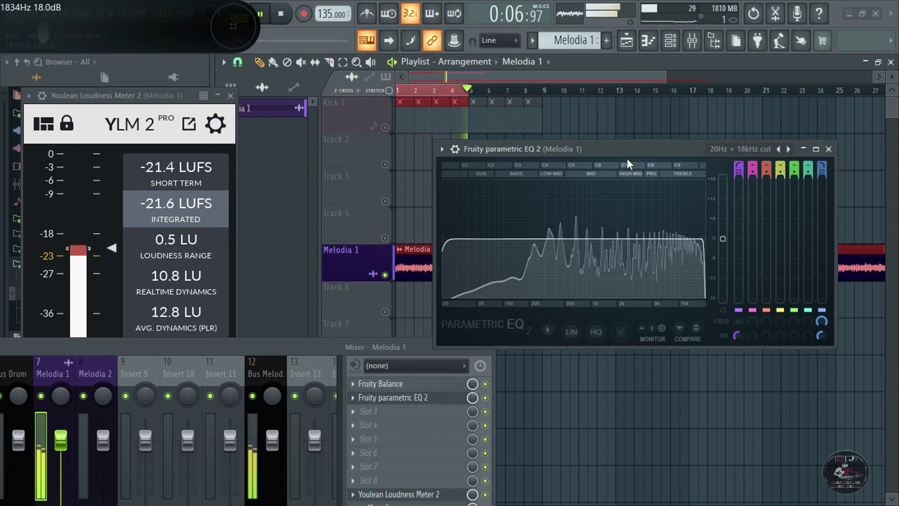
left_click_drag(639, 149, 673, 188)
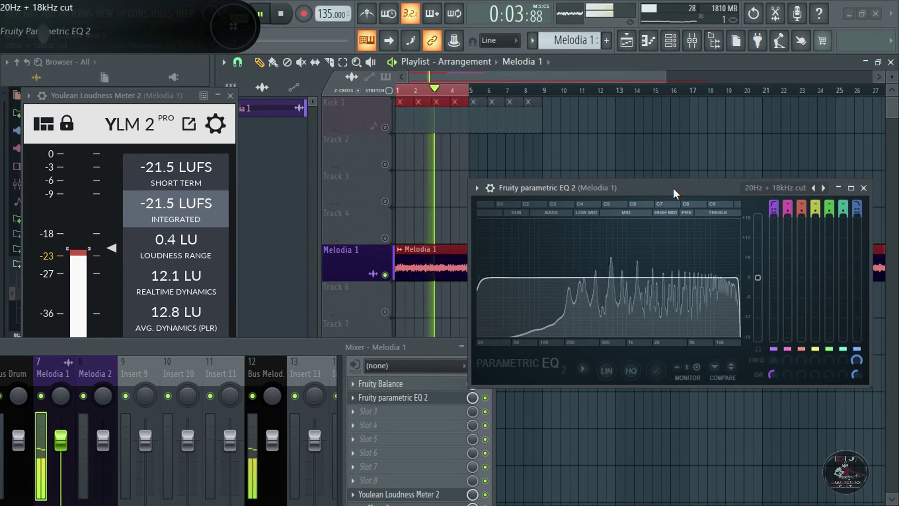
left_click_drag(673, 187, 651, 169)
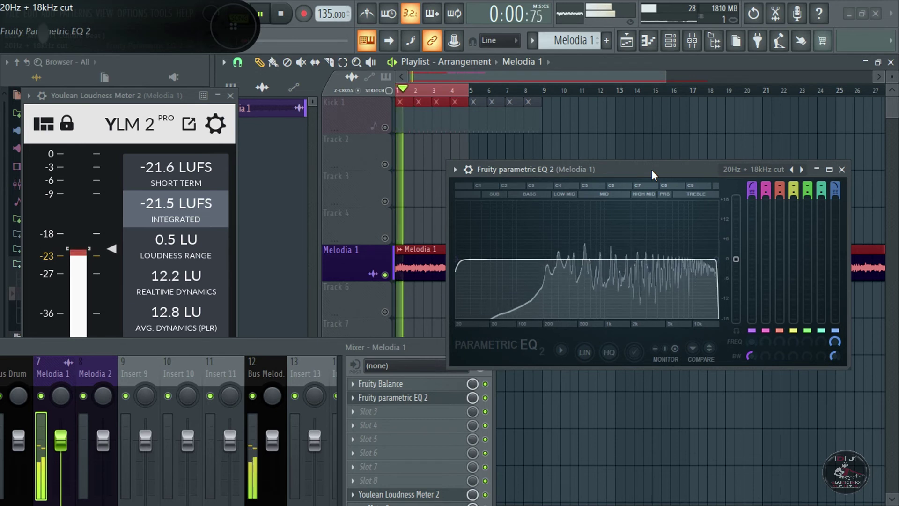
key("space")
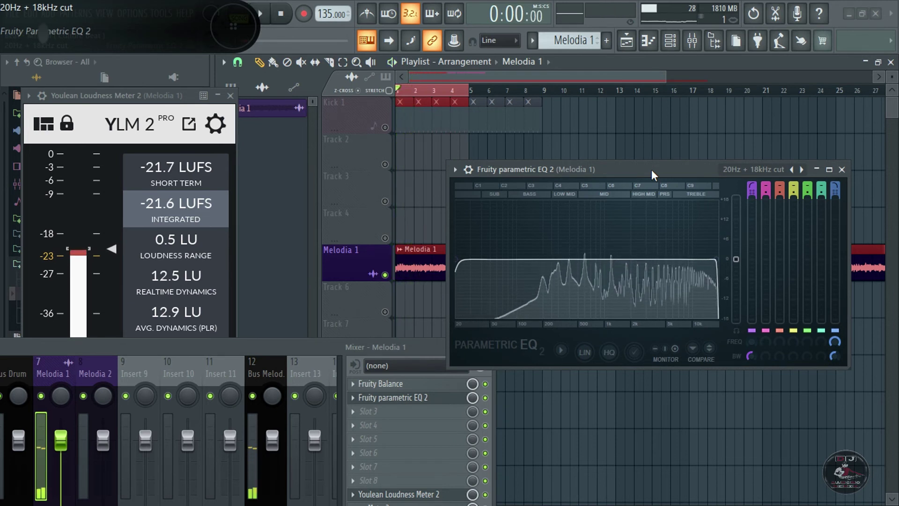
left_click_drag(650, 169, 554, 192)
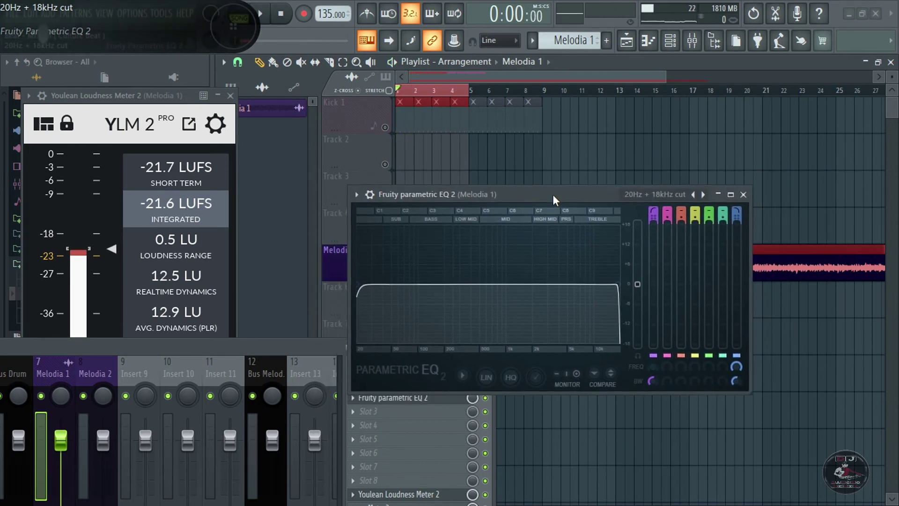
left_click(744, 192)
Deselect the Melodia 1 clip, unmute the Kick 1 track and clear the playlist's four-bar time selection.
left_click_drag(312, 343, 727, 373)
left_click(625, 331)
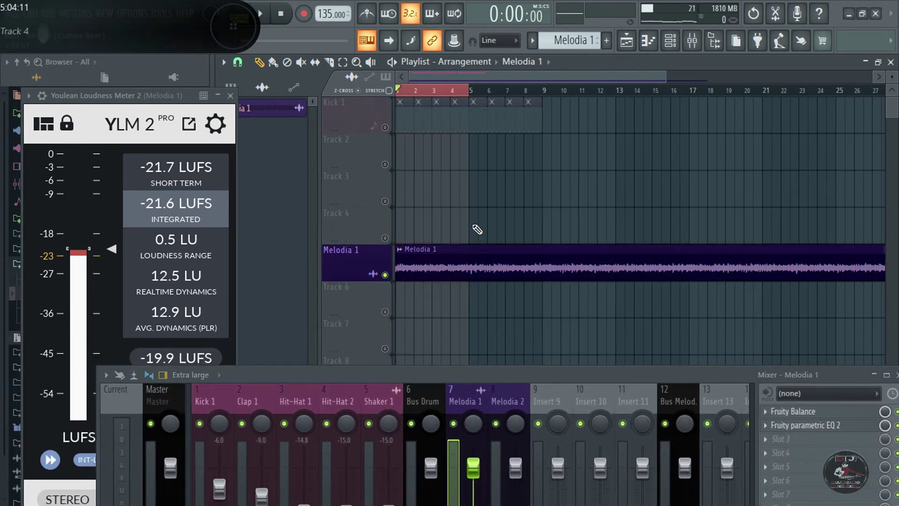
left_click(385, 128)
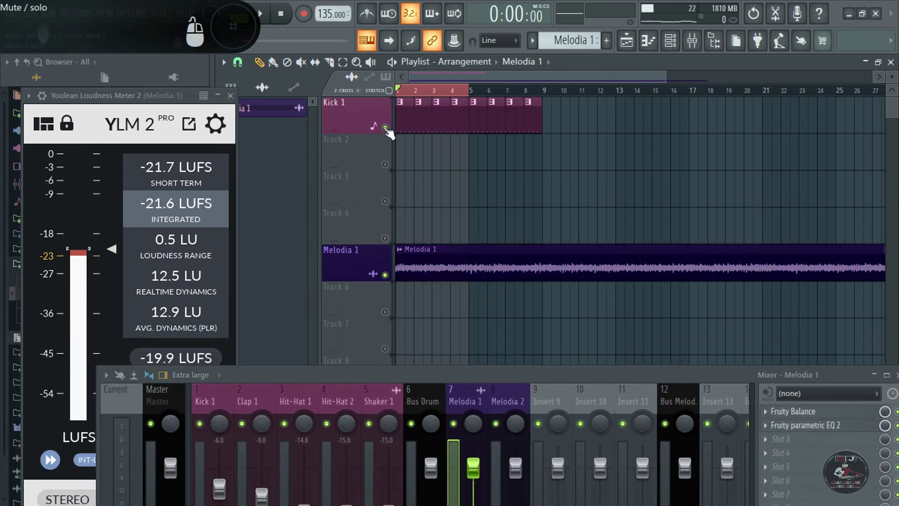
key("space")
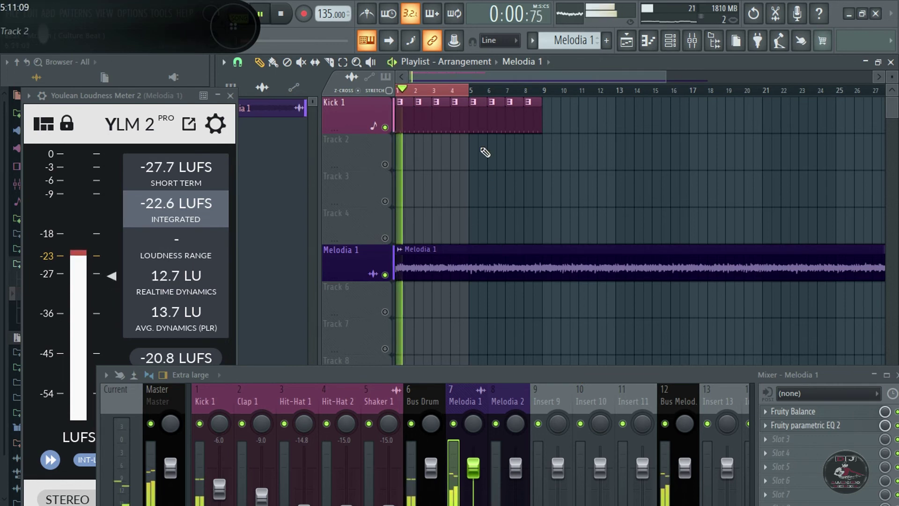
left_click(462, 91)
key("space")
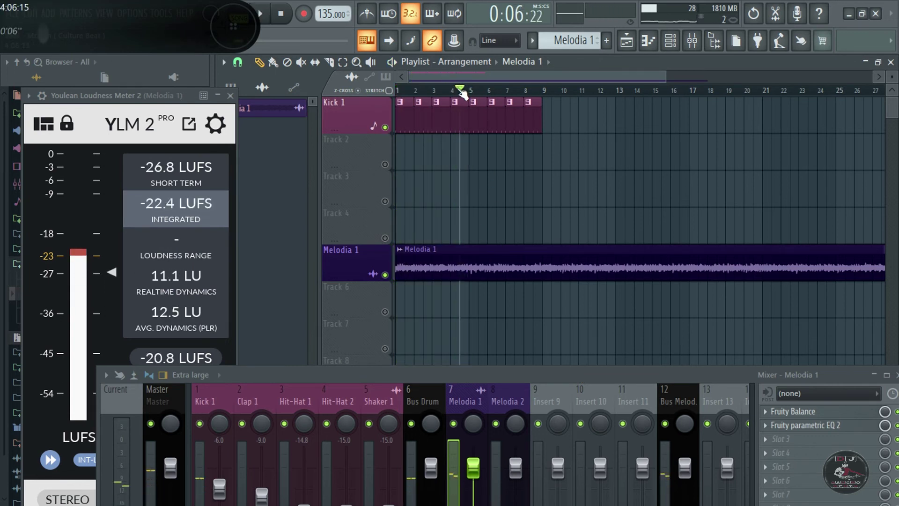
Lower Melodia 1's mixer fader to -6.0 dB, balancing it against the kick during playback.
key("space")
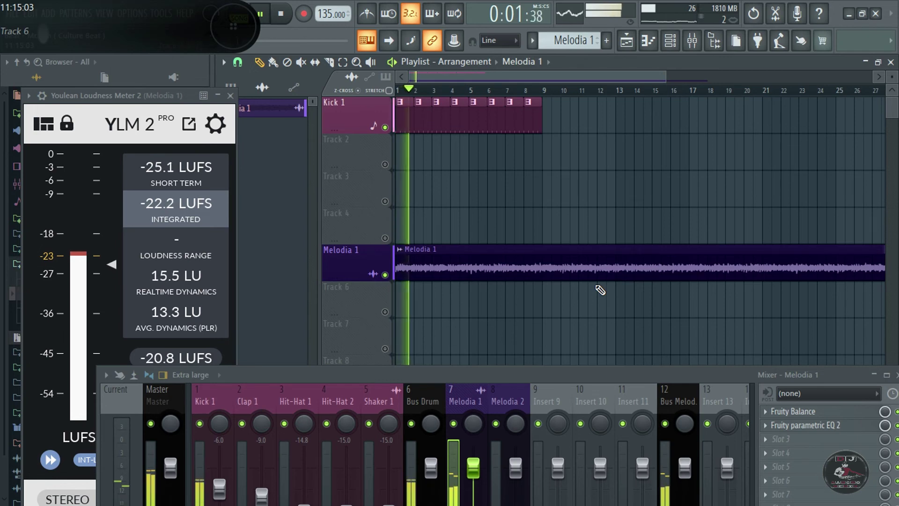
left_click_drag(568, 372, 579, 209)
key("space")
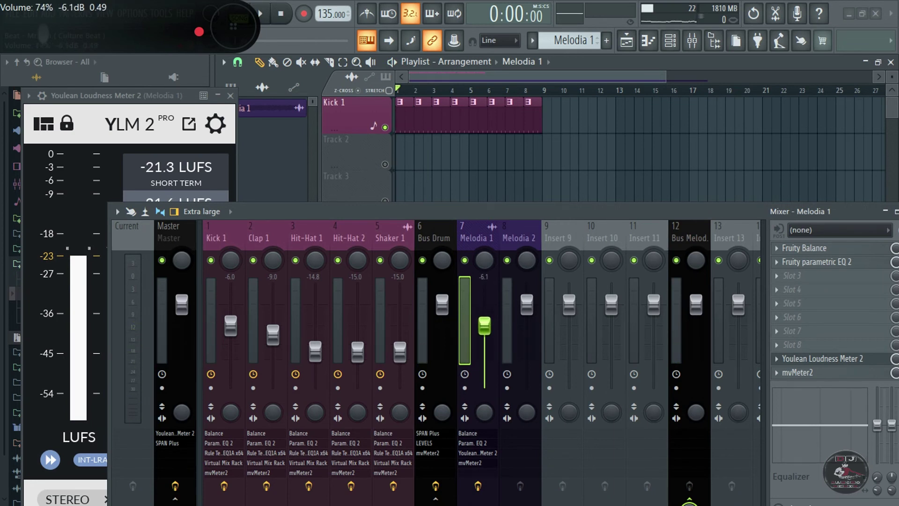
left_click_drag(612, 211, 558, 237)
key("space")
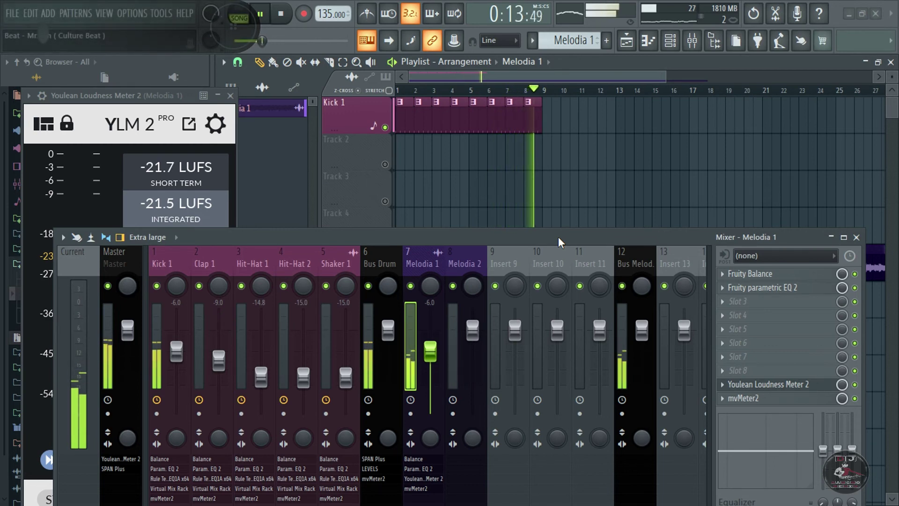
key("space")
Load Devious Machines Duck into slot 3 of the Melodia 1 insert and detach its window.
left_click_drag(558, 237, 545, 176)
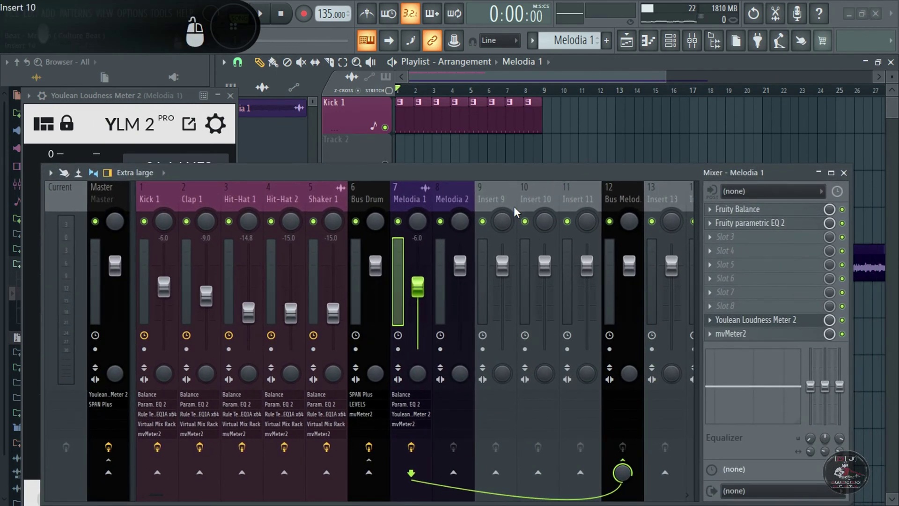
left_click(710, 238)
mouse_move(731, 210)
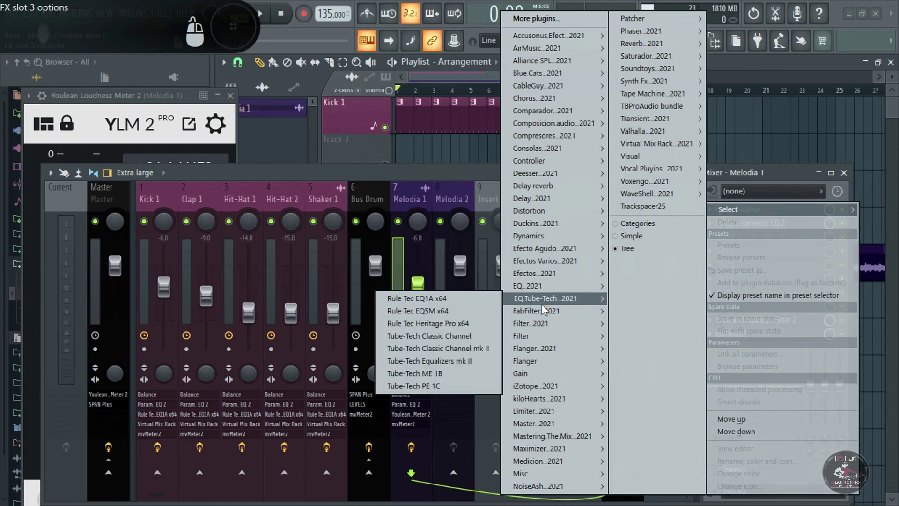
mouse_move(546, 222)
left_click(484, 221)
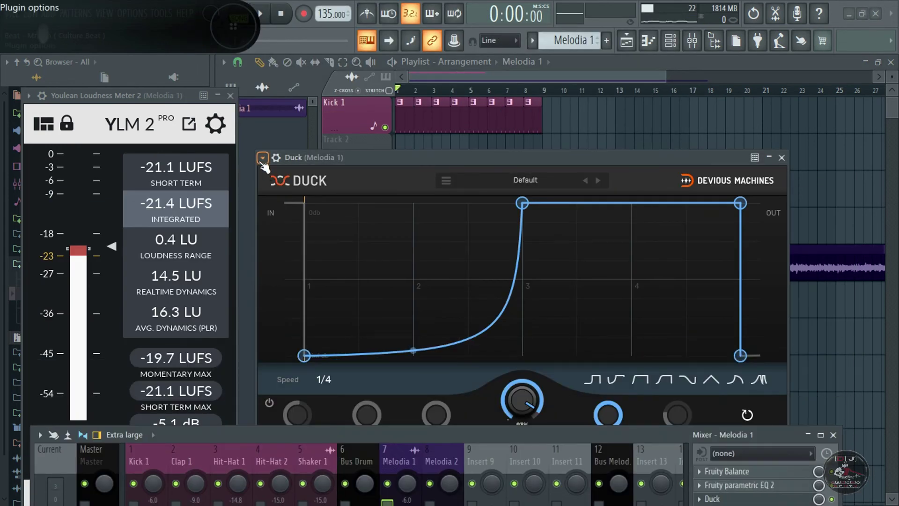
left_click(262, 158)
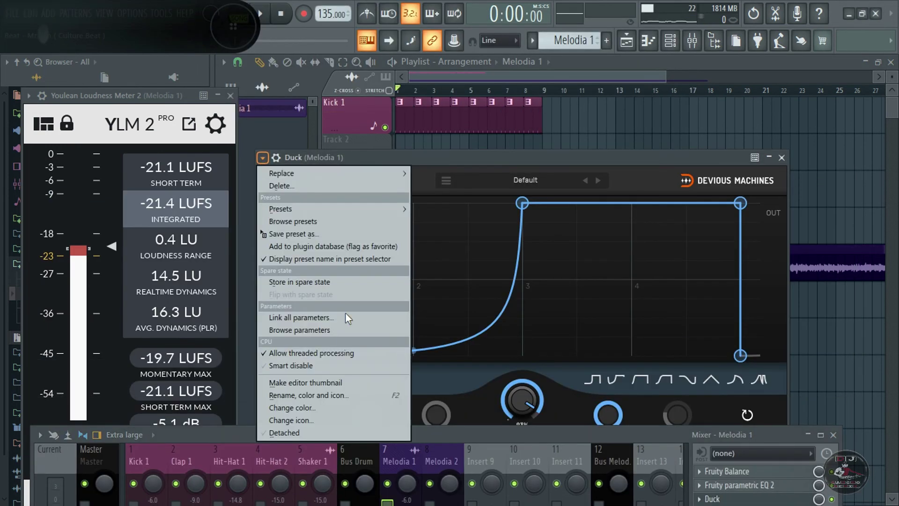
left_click(303, 430)
Set Duck's Amount to 50% and apply the fourth preset shape, the rising S-curve, to its volume envelope.
left_click_drag(548, 176, 578, 104)
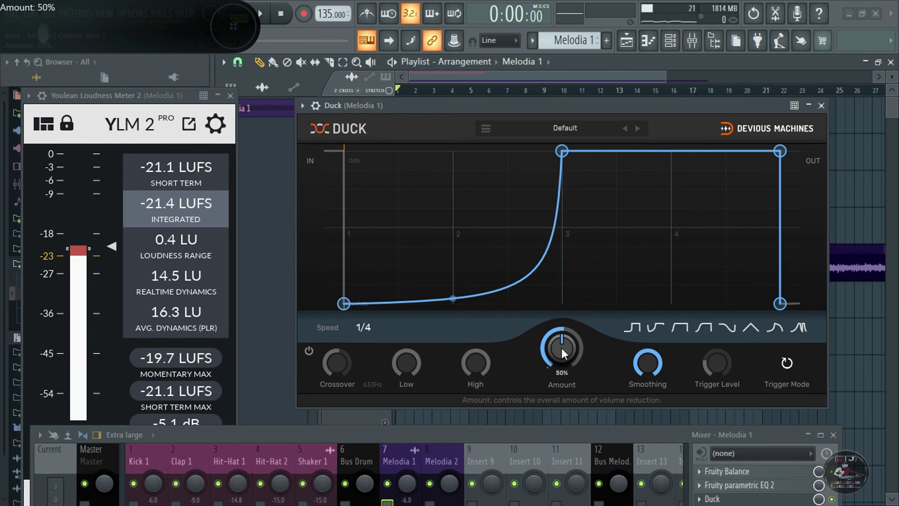
left_click(702, 328)
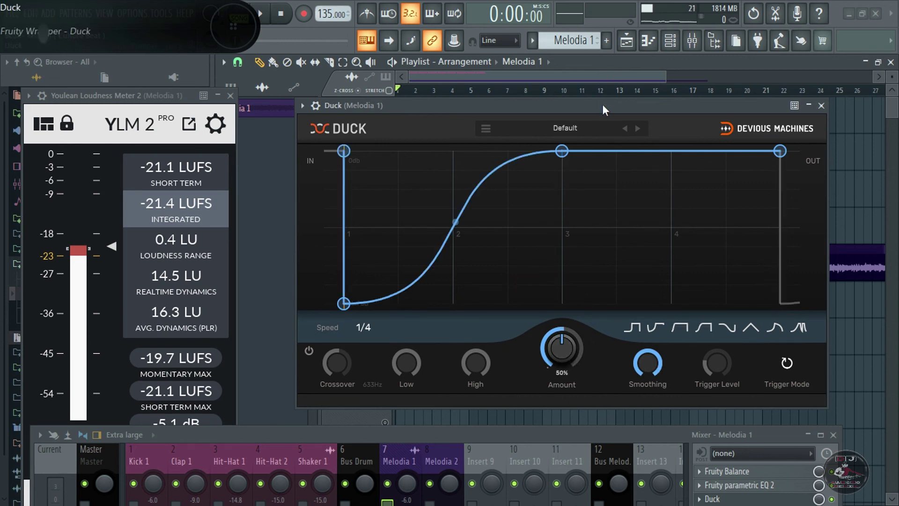
left_click_drag(602, 104, 515, 328)
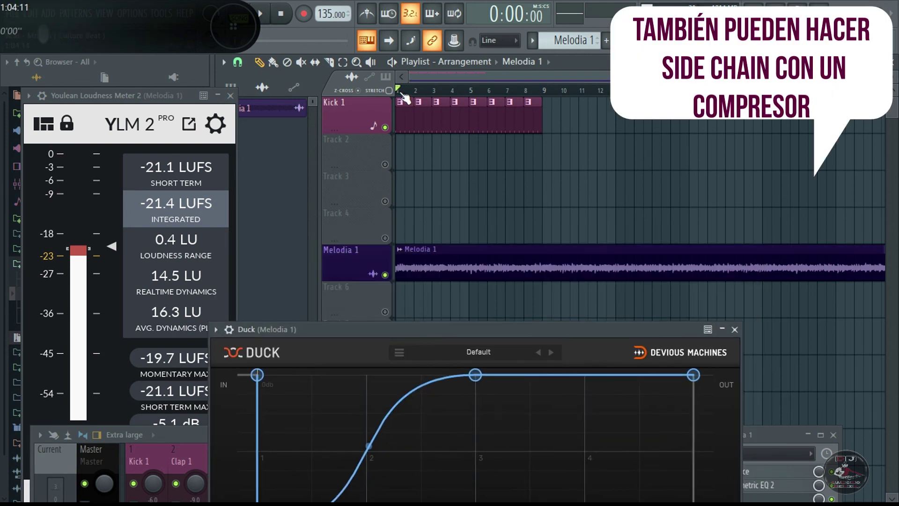
Raise Melodia 1's mixer fader to -4.8 dB while playing the ducked melody with the kick.
left_click_drag(488, 330, 470, 99)
key("space")
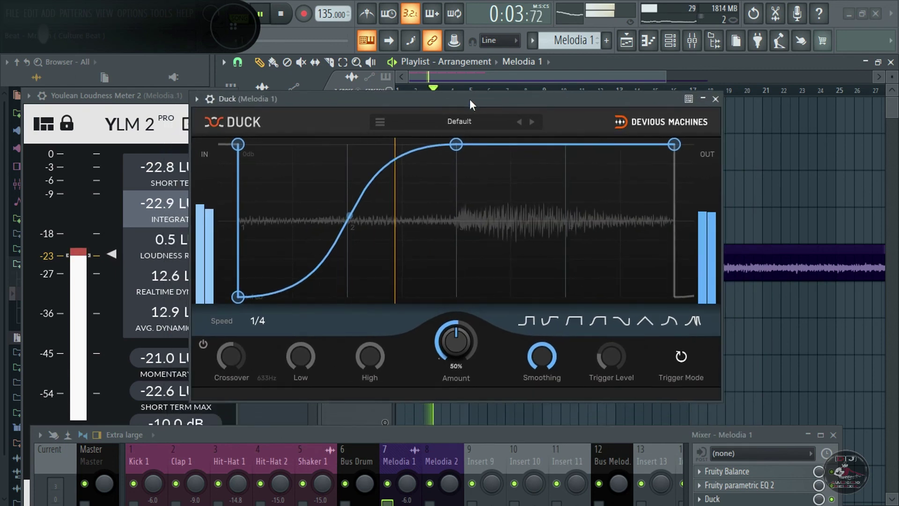
left_click_drag(495, 434, 539, 248)
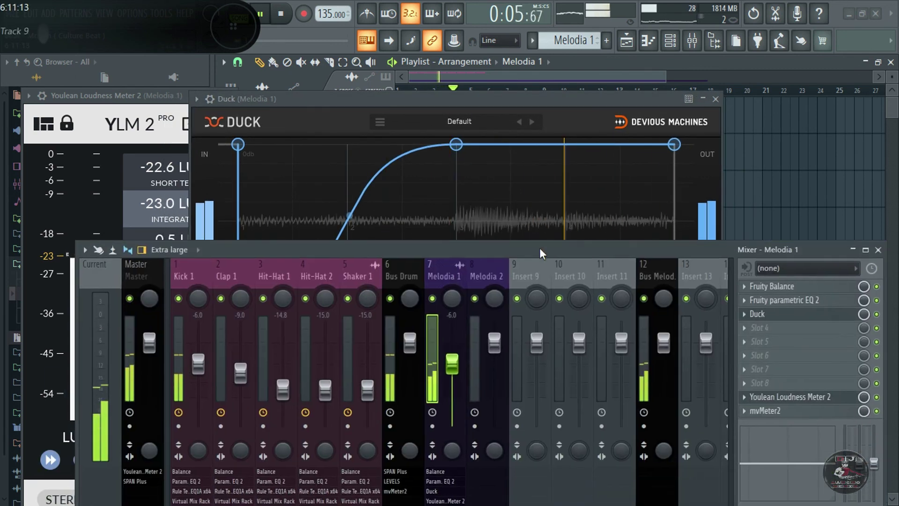
left_click_drag(458, 372, 458, 369)
left_click_drag(512, 248, 385, 279)
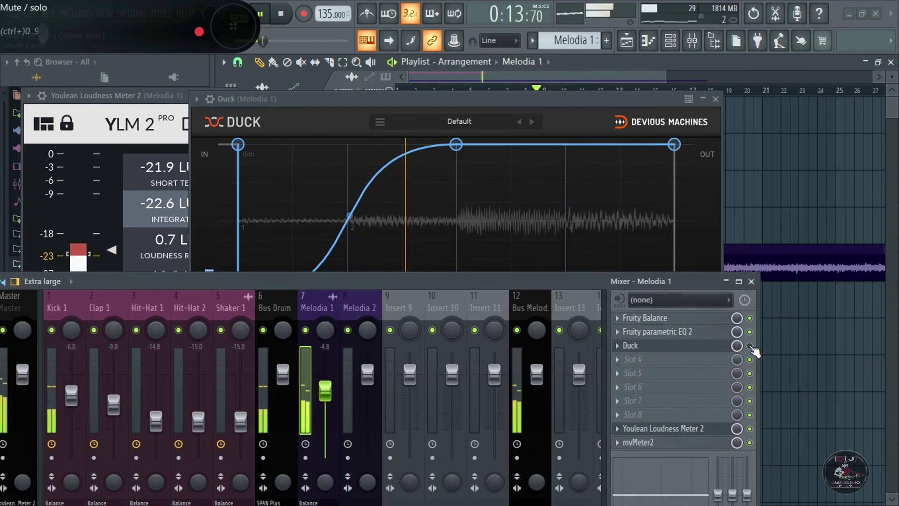
Compare the melody with Duck bypassed and enabled during playback, leaving Duck enabled and the playlist in view.
key("space")
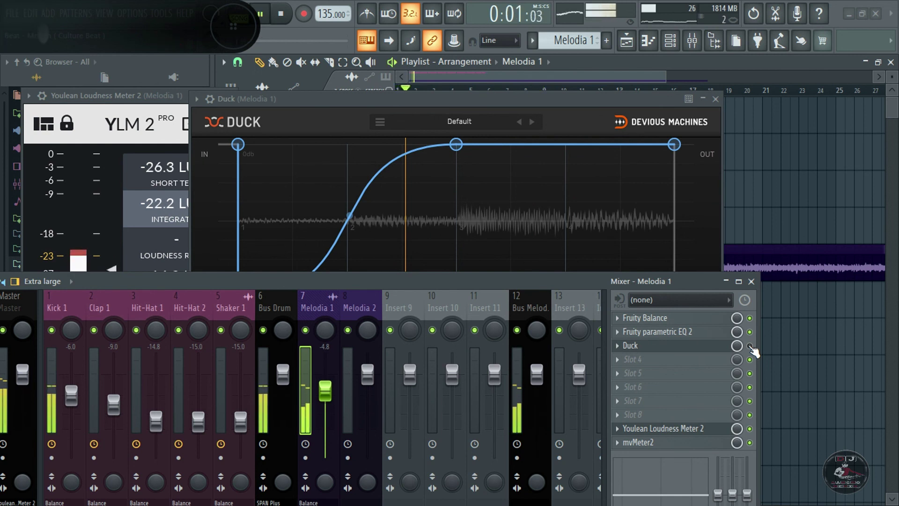
left_click(749, 346)
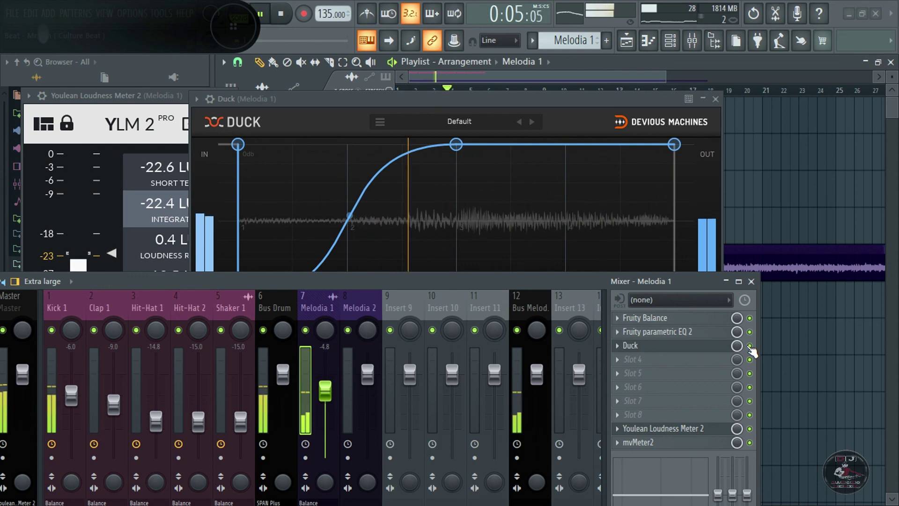
left_click_drag(504, 283, 608, 425)
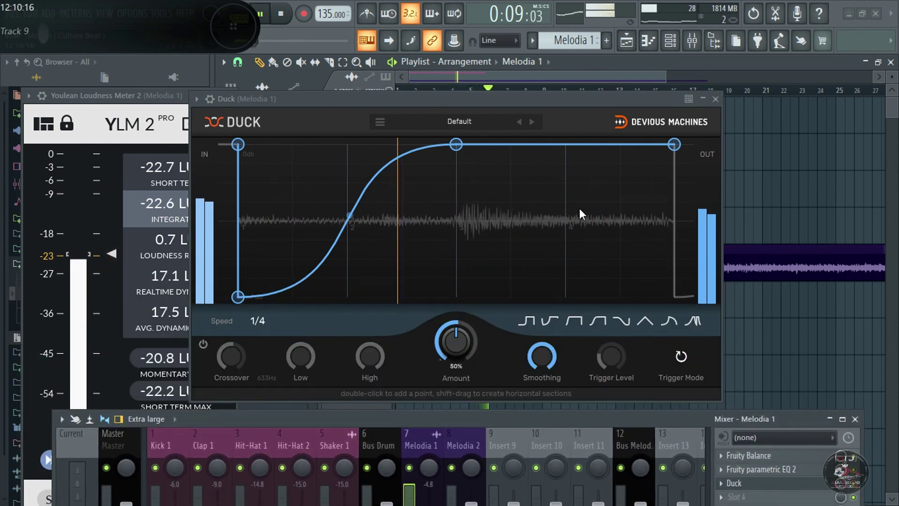
left_click_drag(558, 101, 552, 306)
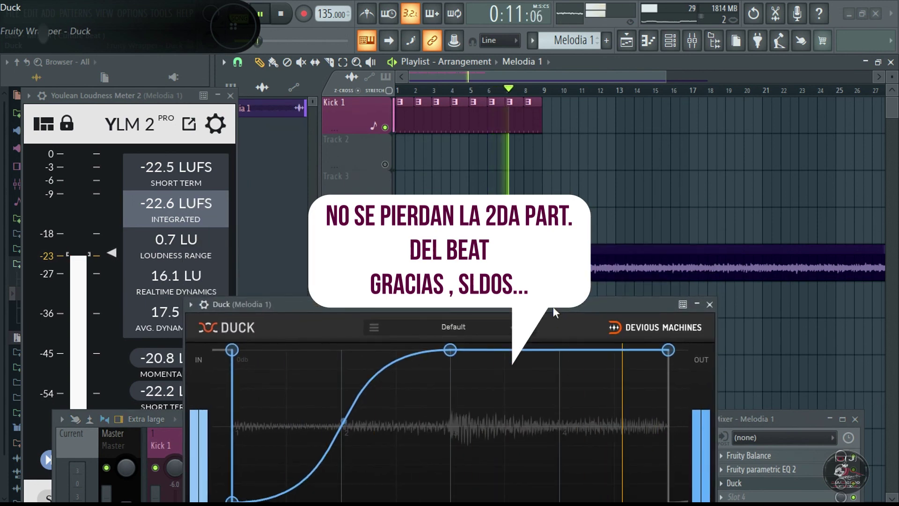